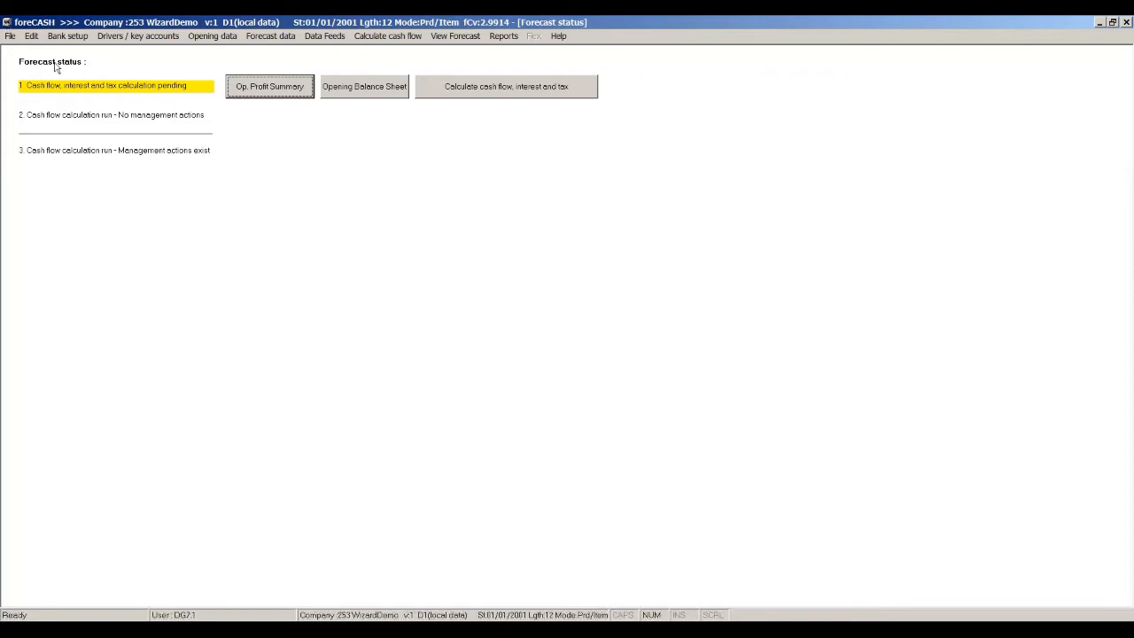
# - Set the new forecast start to 01/19 with 3 Fin. Years of future months, and save the date range
pyautogui.click(10, 35)
pyautogui.click(30, 69)
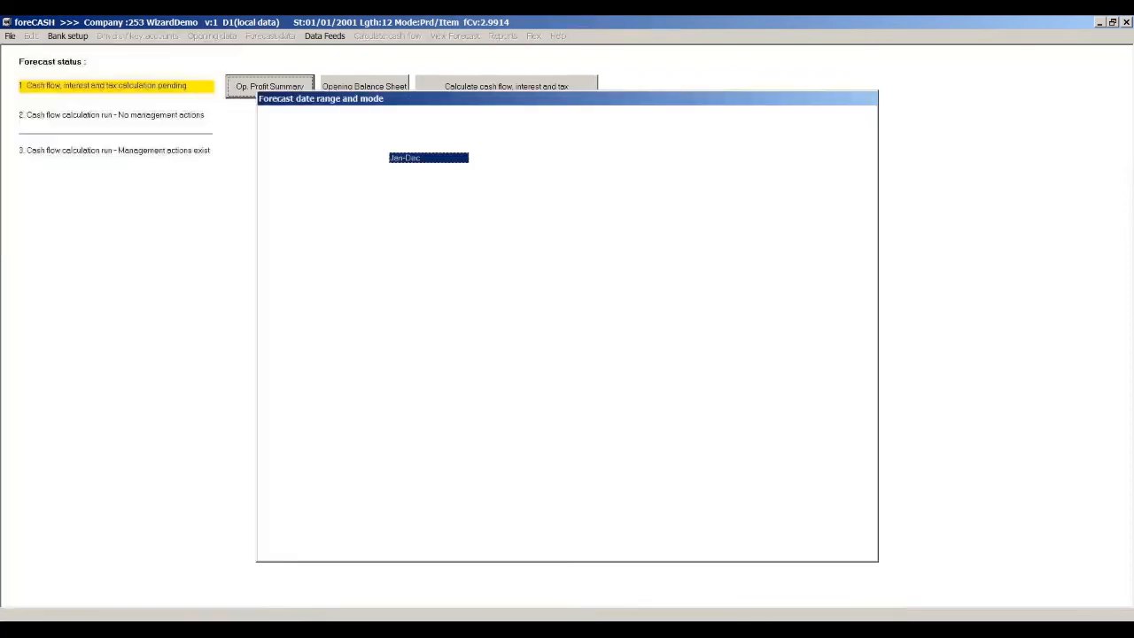
pyautogui.moveTo(531, 302); pyautogui.dragTo(491, 300)
pyautogui.write('01')
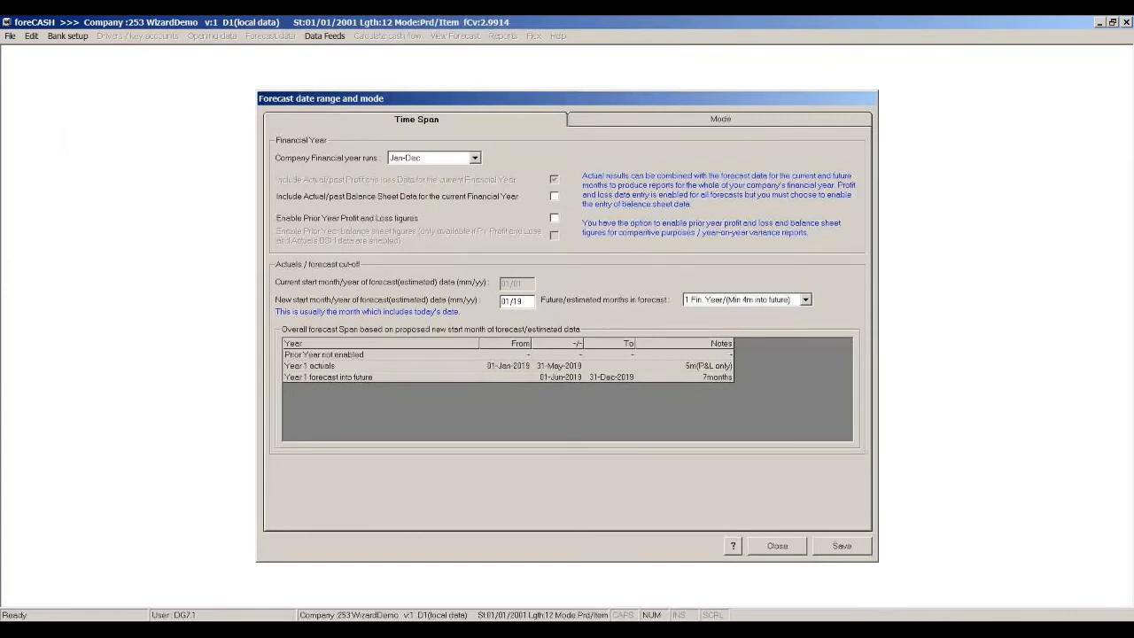
pyautogui.write('/19')
pyautogui.press('Tab')
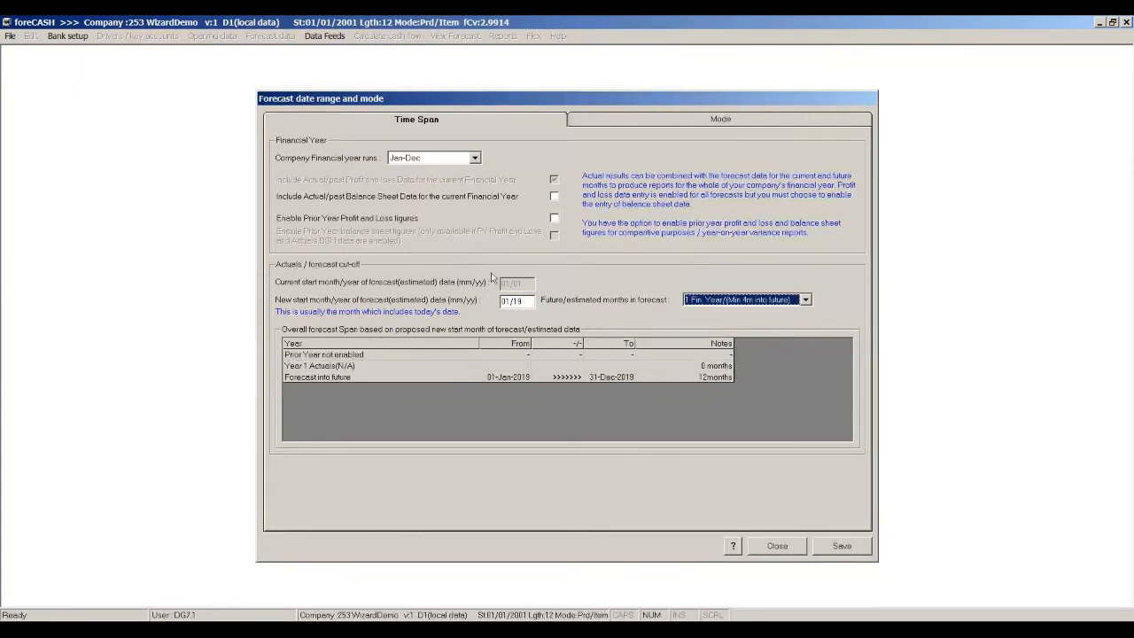
pyautogui.click(808, 301)
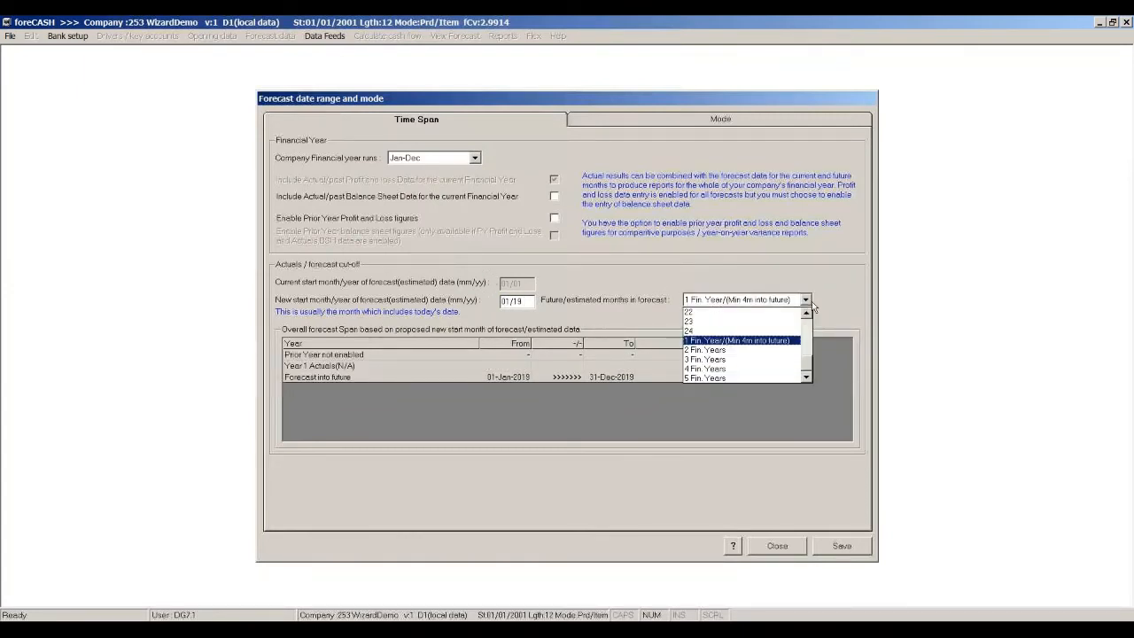
pyautogui.click(721, 359)
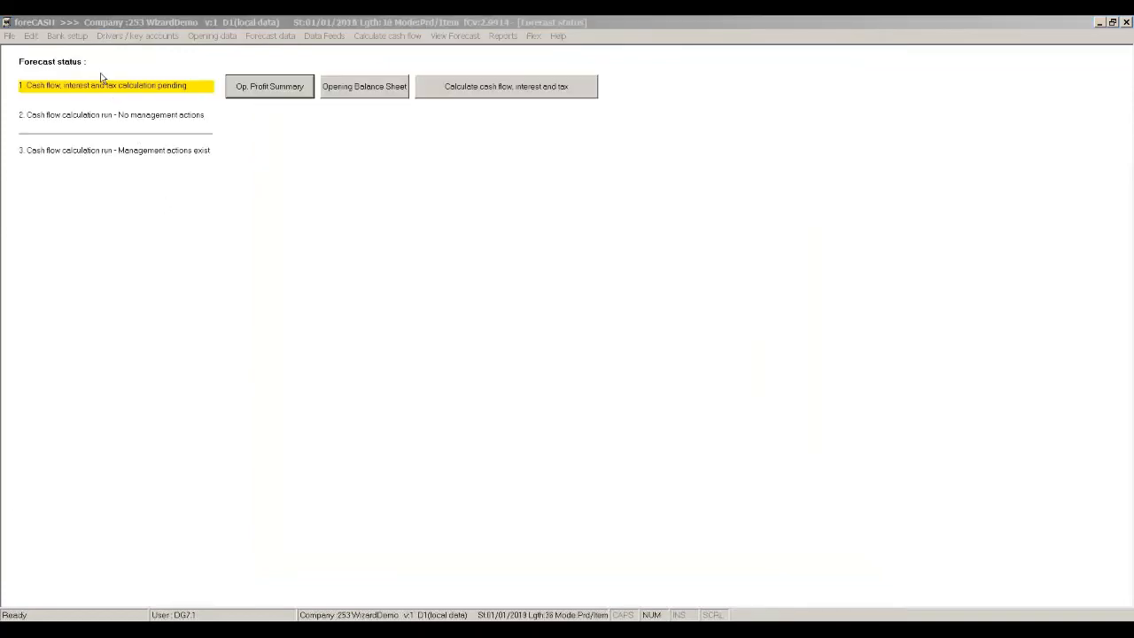
# - In the annual auto increase/decrease settings, apply the Year 3 default to COS, COS - Salary/Wages, Direct Costs and Direct Costs - Salaries
pyautogui.click(104, 37)
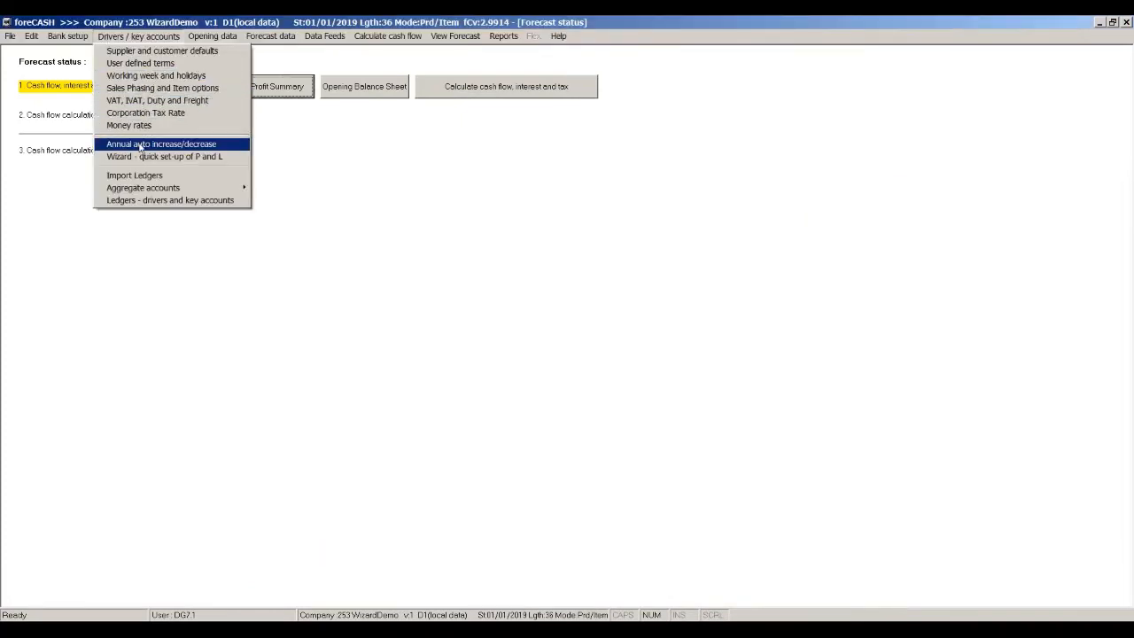
pyautogui.click(141, 147)
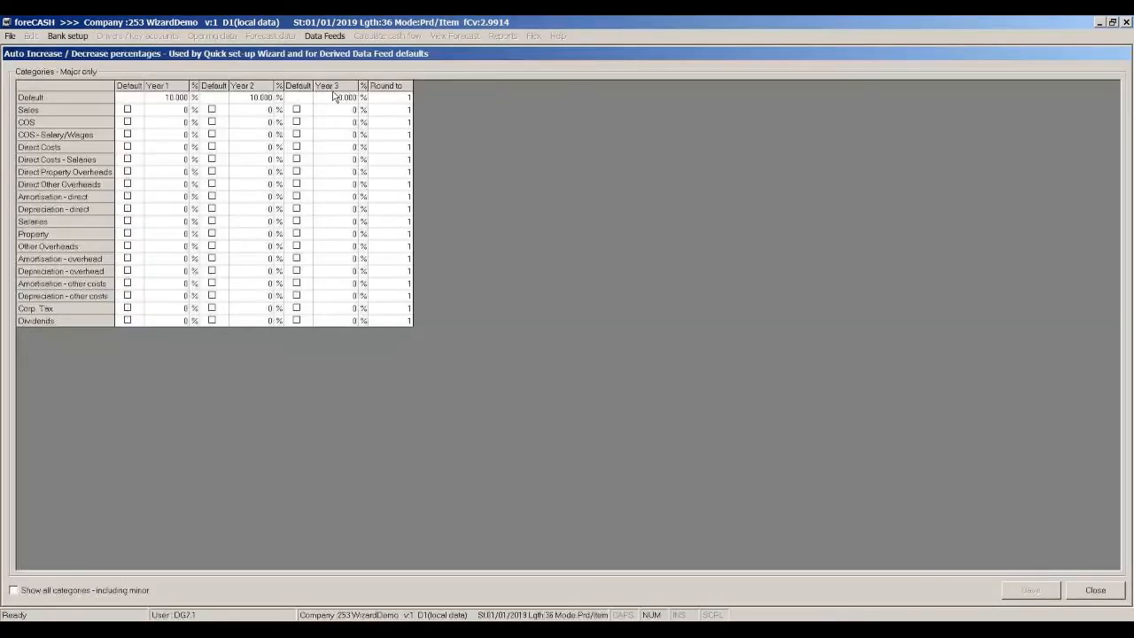
pyautogui.click(295, 121)
pyautogui.click(296, 134)
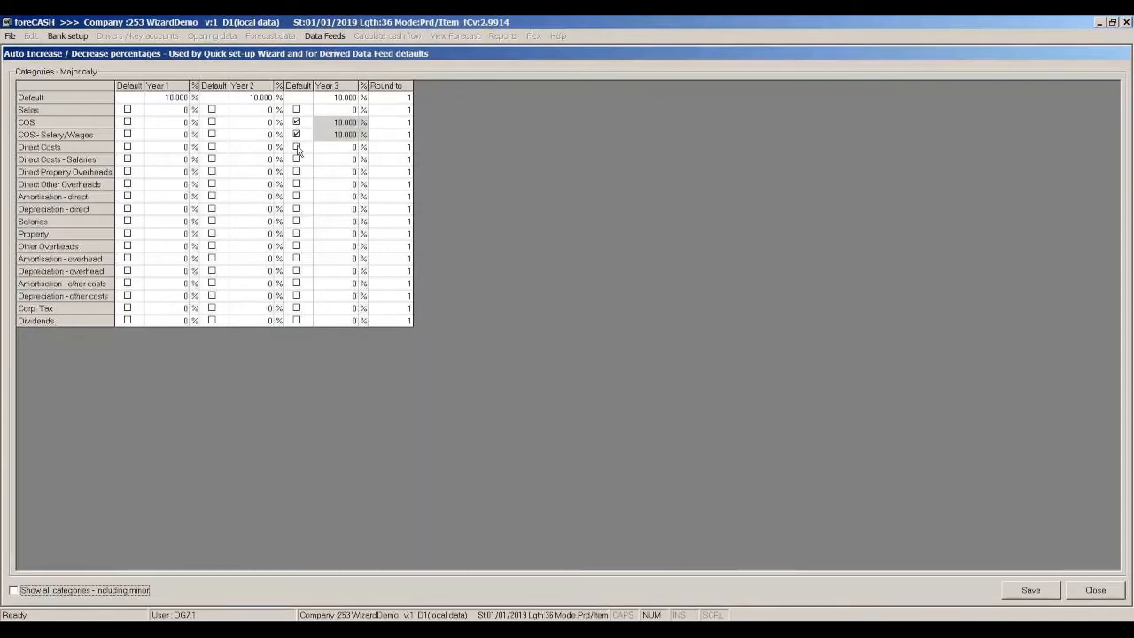
pyautogui.click(297, 147)
pyautogui.click(297, 159)
# - Set the Sales increase for Year 3 to 15% with rounding to 1,000, and save the percentages
pyautogui.click(337, 110)
pyautogui.write('15')
pyautogui.press('Tab')
pyautogui.click(385, 111)
pyautogui.click(404, 111)
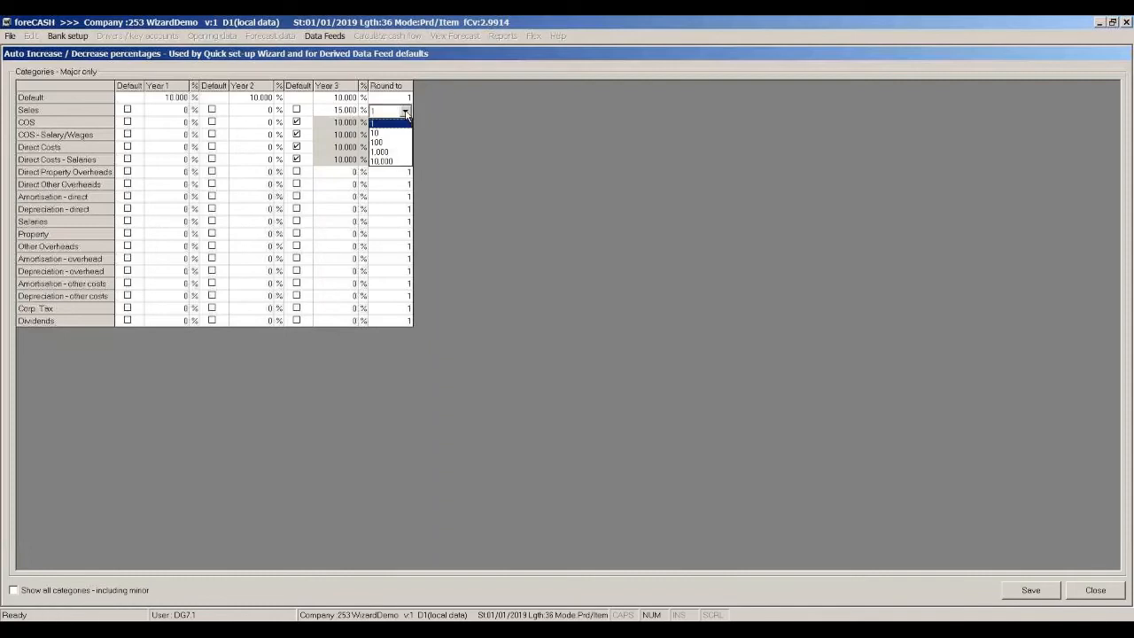
pyautogui.click(393, 153)
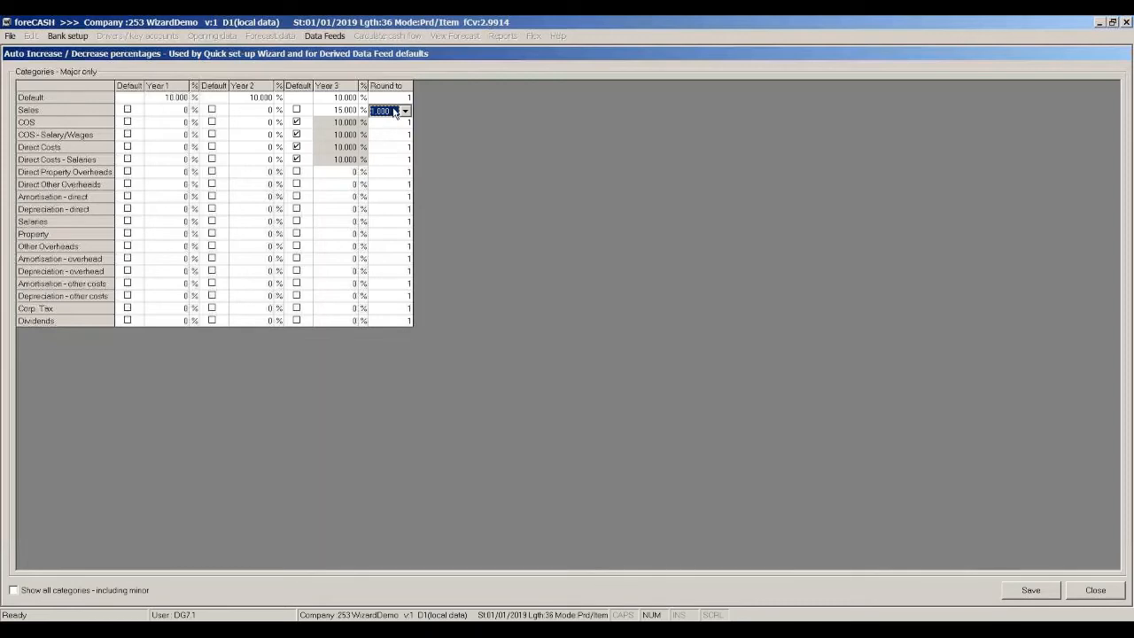
pyautogui.click(1040, 588)
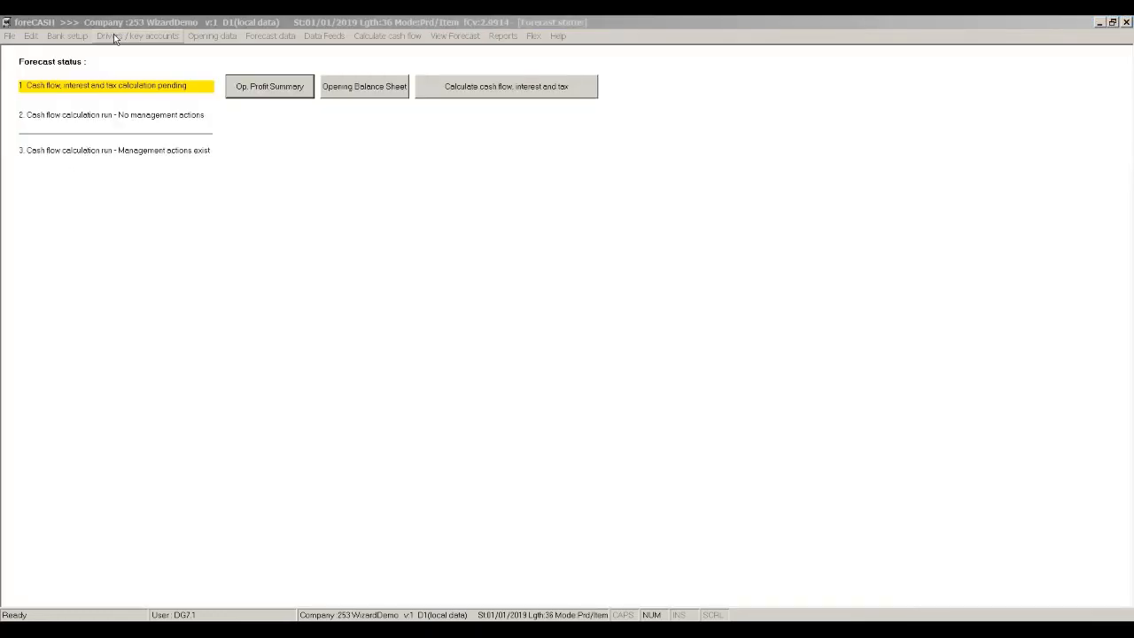
# - Review the sales phasing patterns and the default options for new sales items without changing them
pyautogui.click(115, 36)
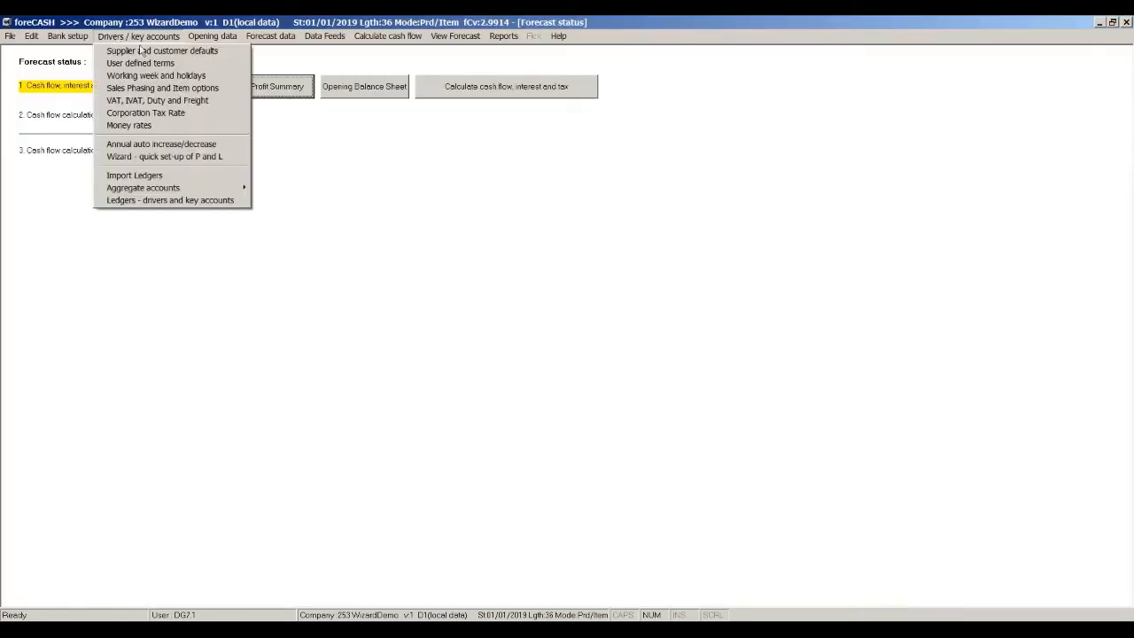
pyautogui.click(150, 88)
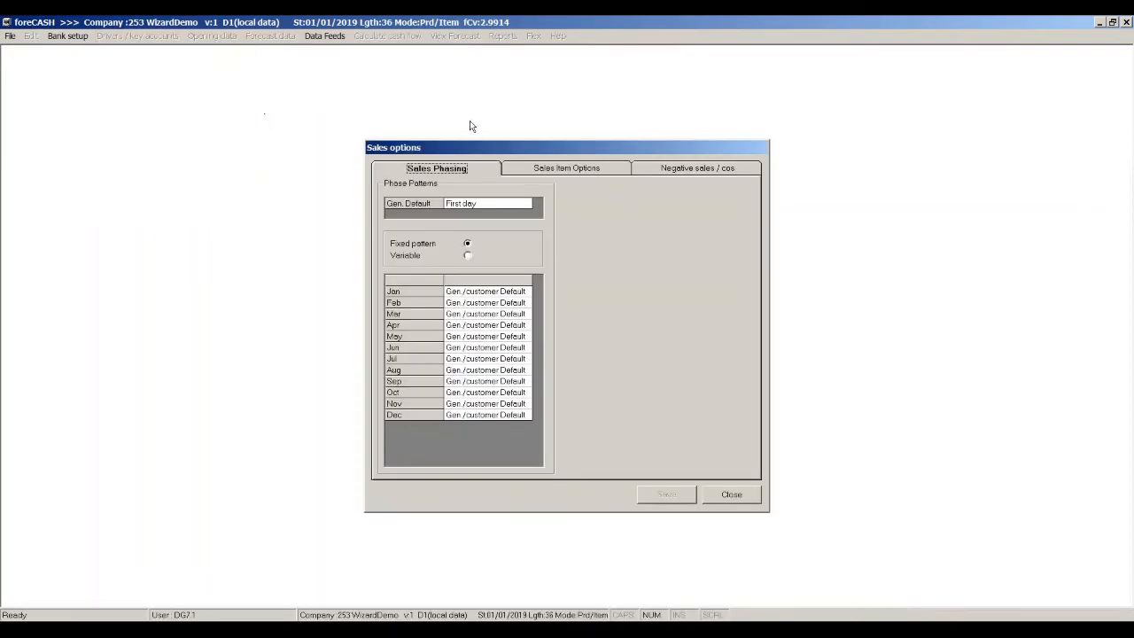
pyautogui.click(531, 168)
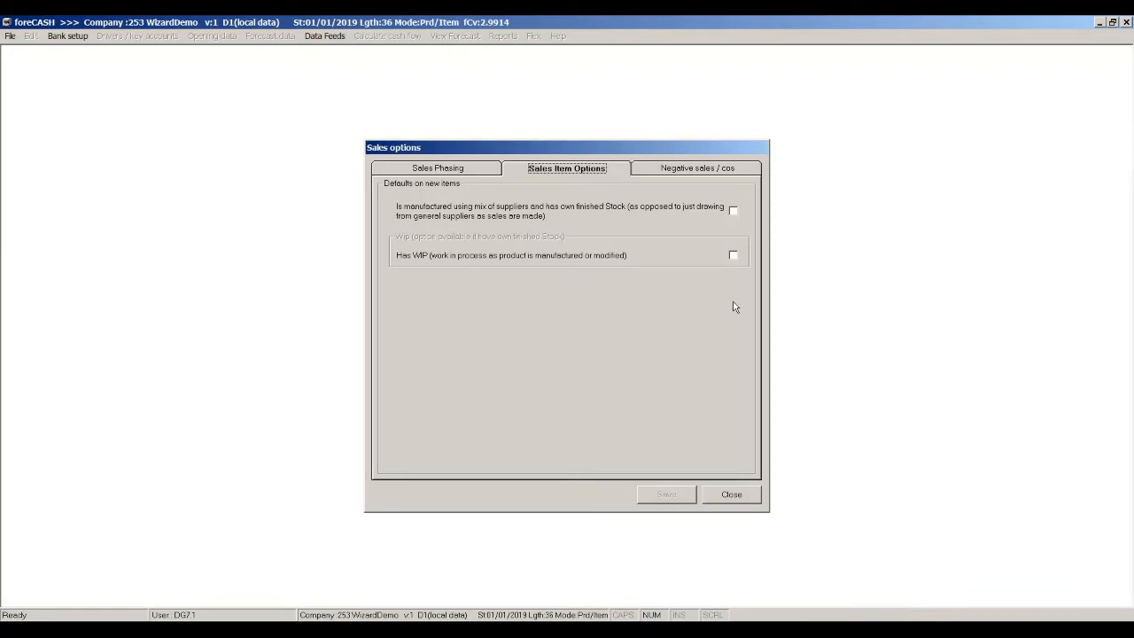
pyautogui.click(725, 494)
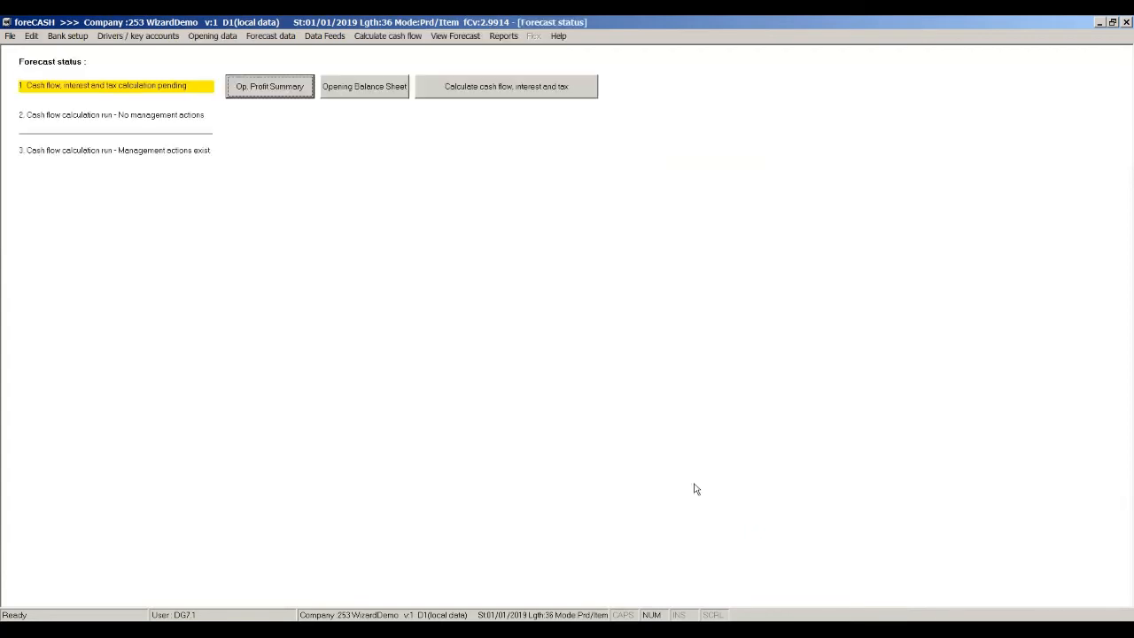
pyautogui.hotkey('alt', 'Tab')
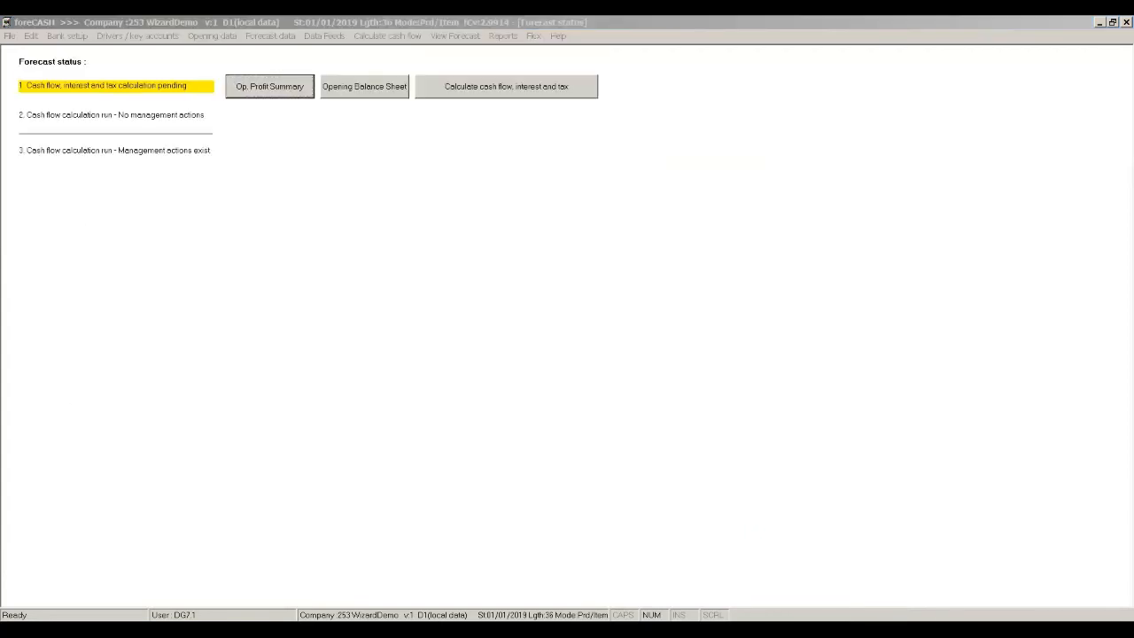
# - Load foreCASH_DEMO_VID_DATA_D2Years.xlsx into the P and L quick set-up wizard and proceed to the sheet and year settings
pyautogui.click(133, 37)
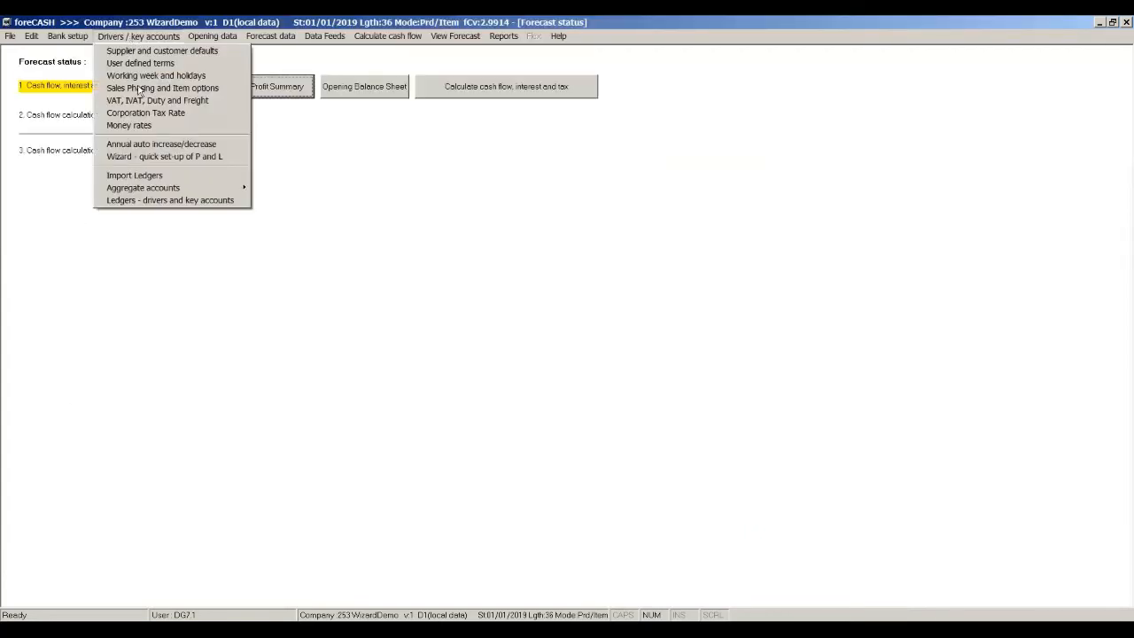
pyautogui.click(150, 156)
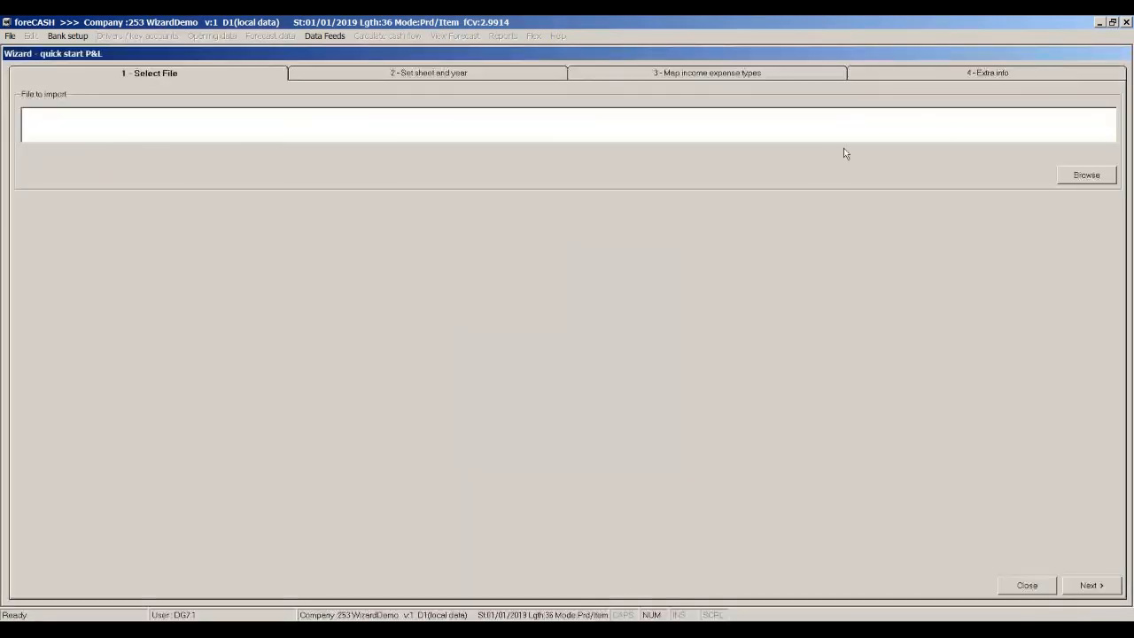
pyautogui.click(1104, 177)
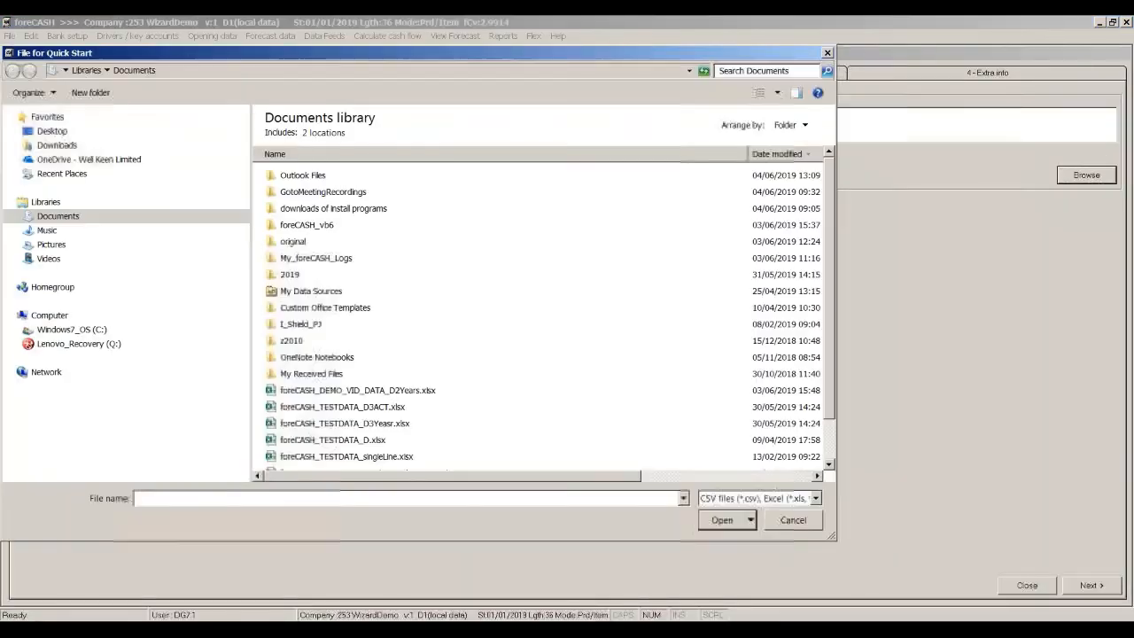
pyautogui.doubleClick(382, 391)
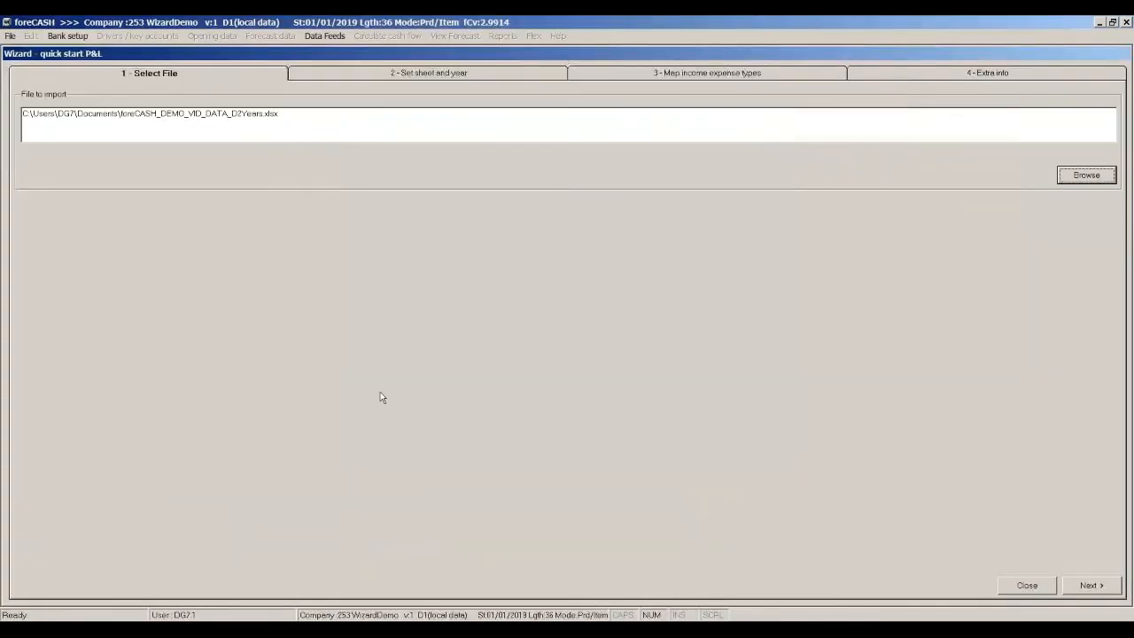
pyautogui.click(1087, 586)
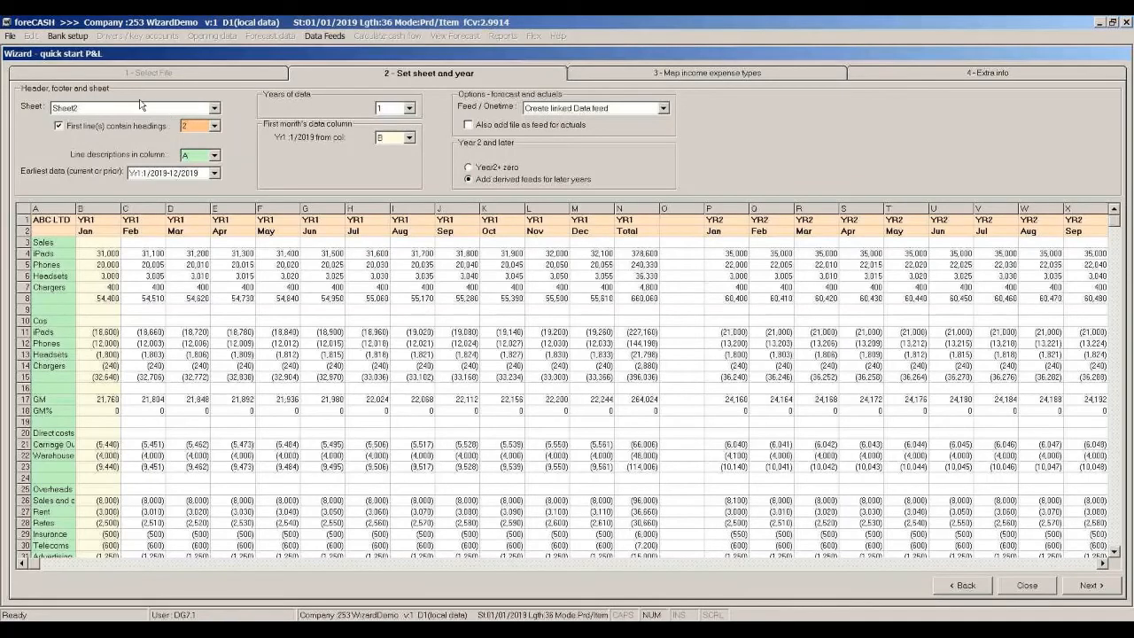
# - Check the import's sheet, heading-line and description-column choices, and select YR1:1/2019-12/2019 as the earliest data
pyautogui.click(137, 108)
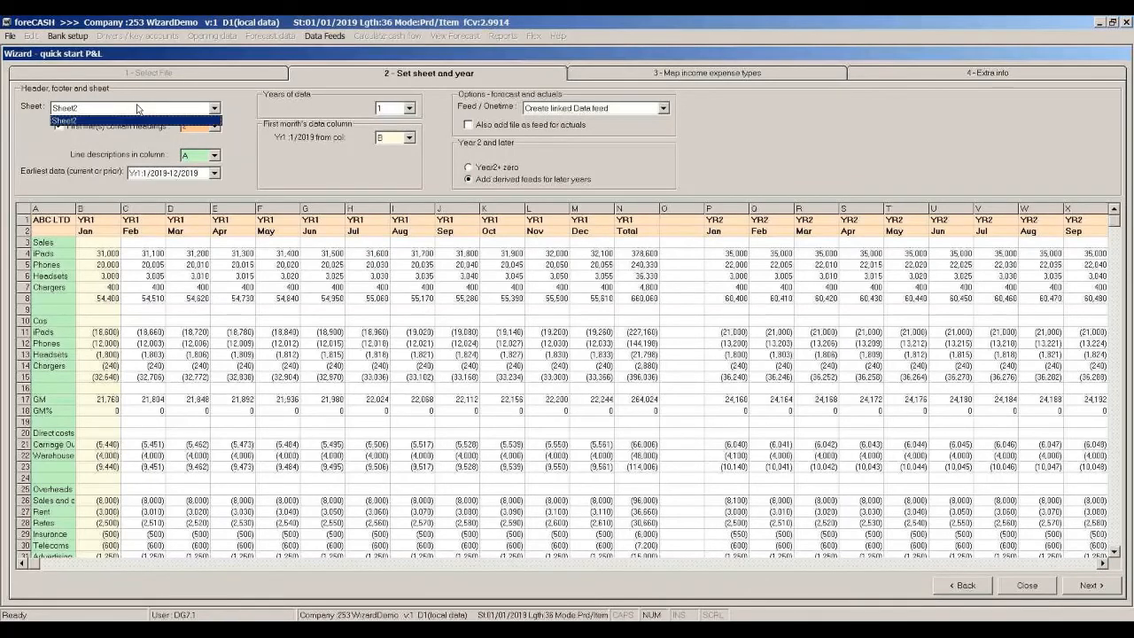
pyautogui.click(137, 109)
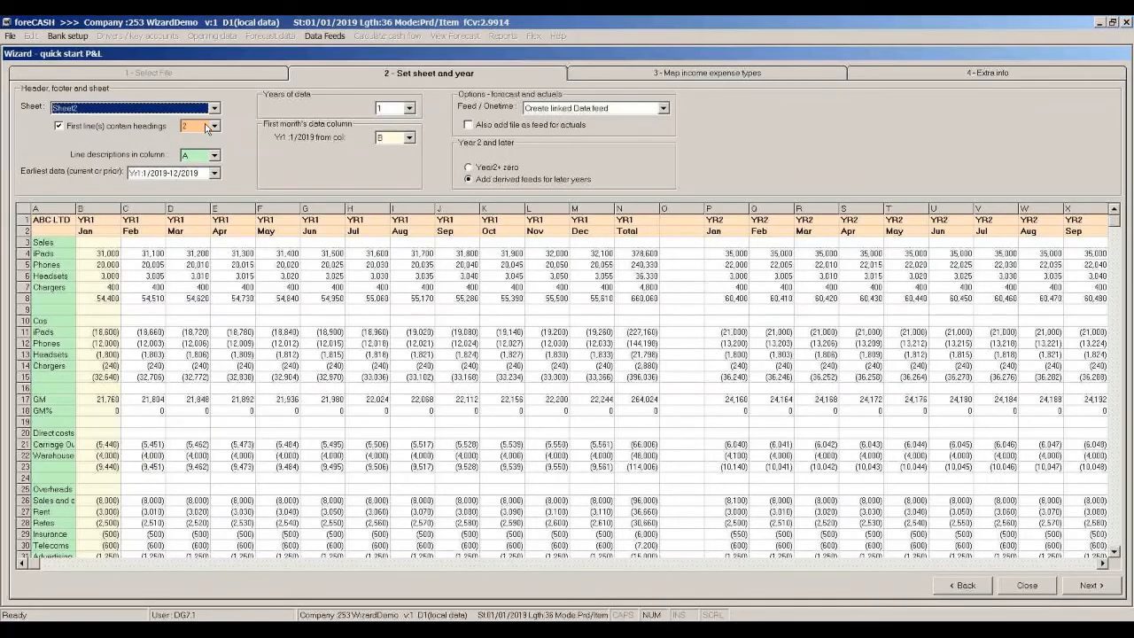
pyautogui.click(213, 126)
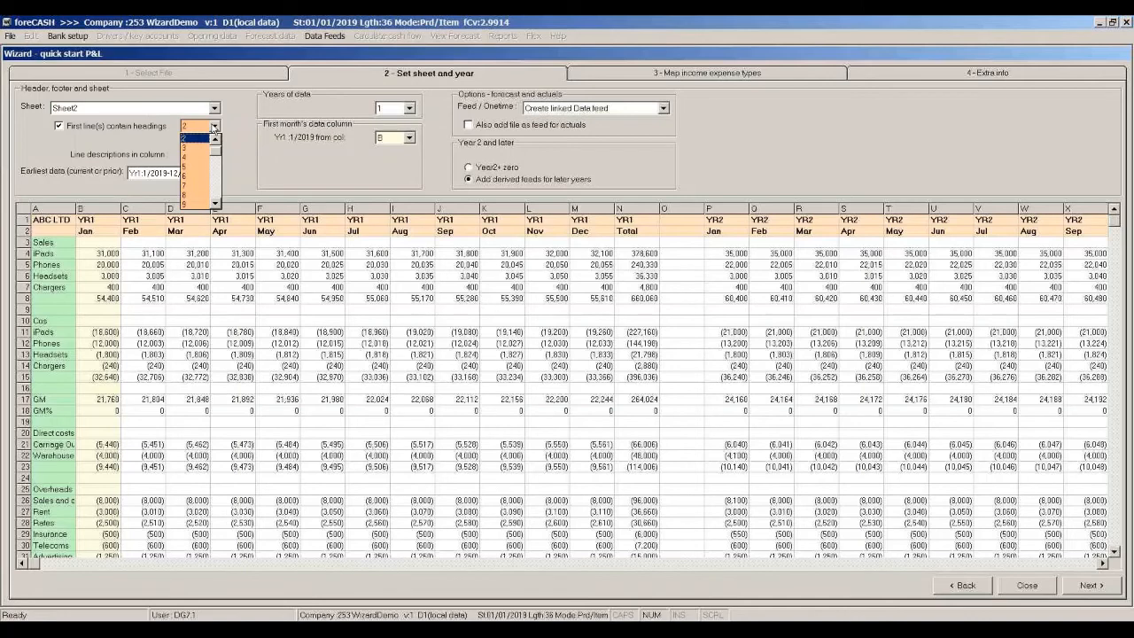
pyautogui.click(213, 127)
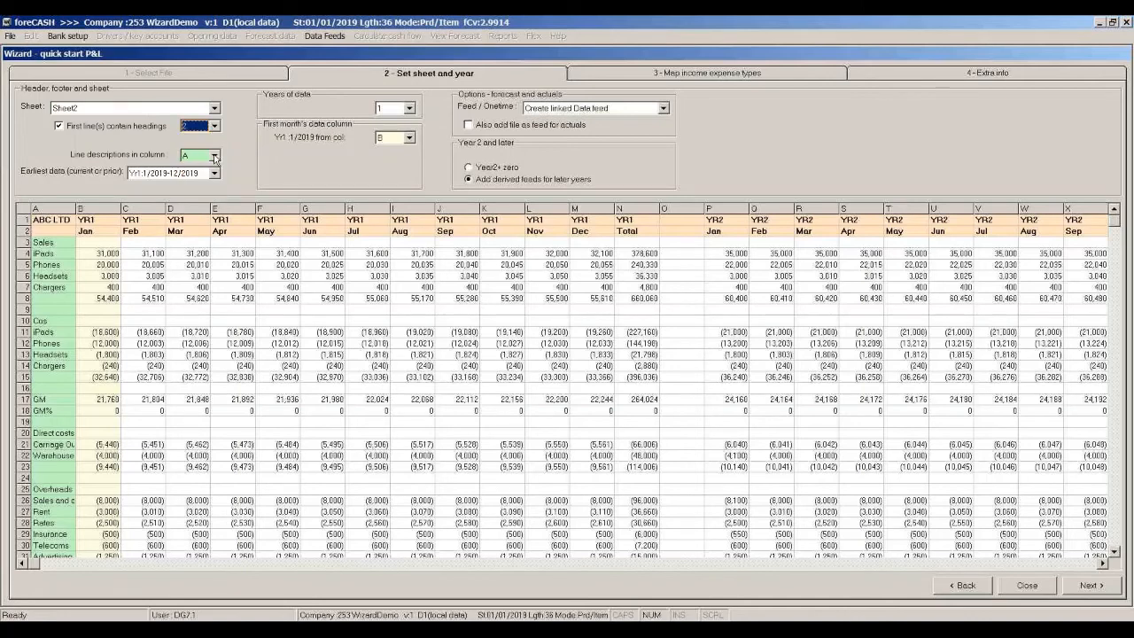
pyautogui.click(214, 156)
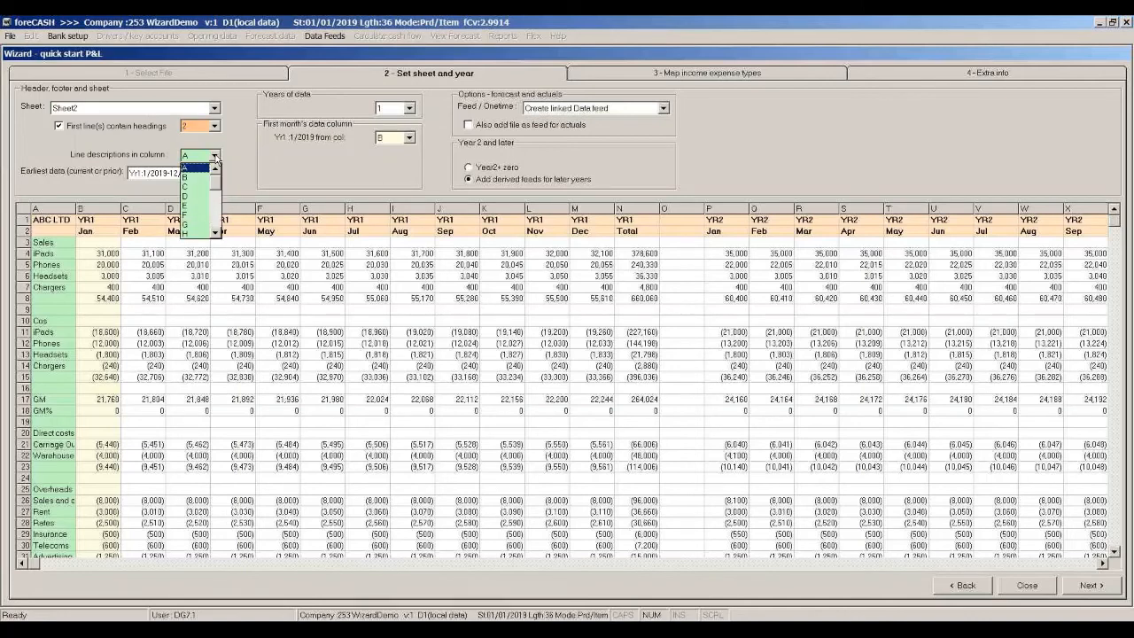
pyautogui.click(215, 158)
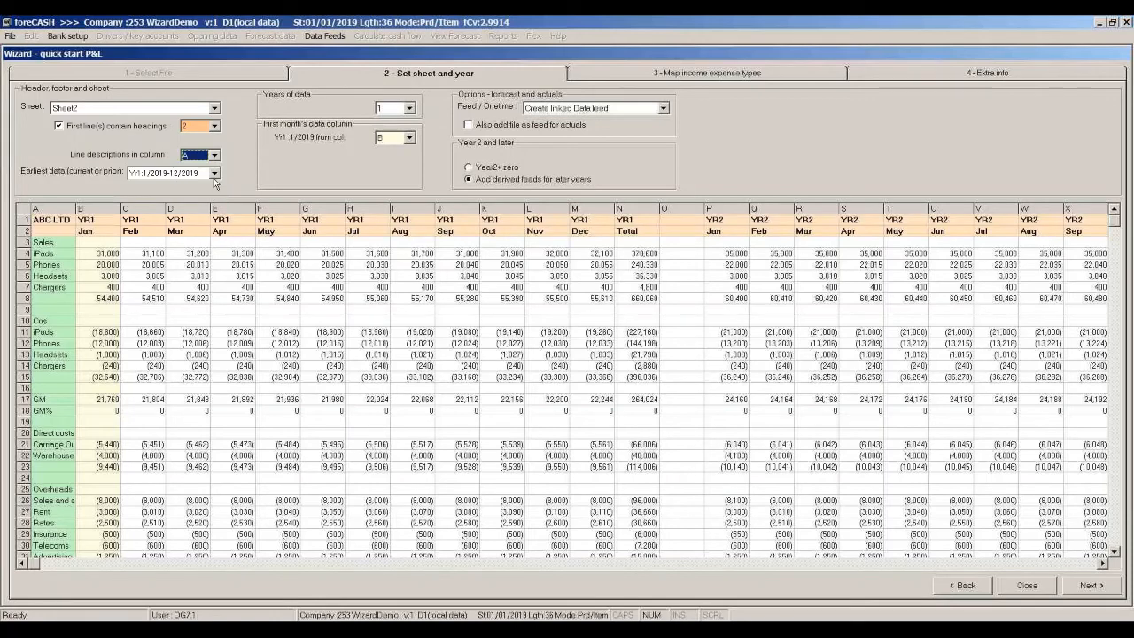
pyautogui.click(214, 174)
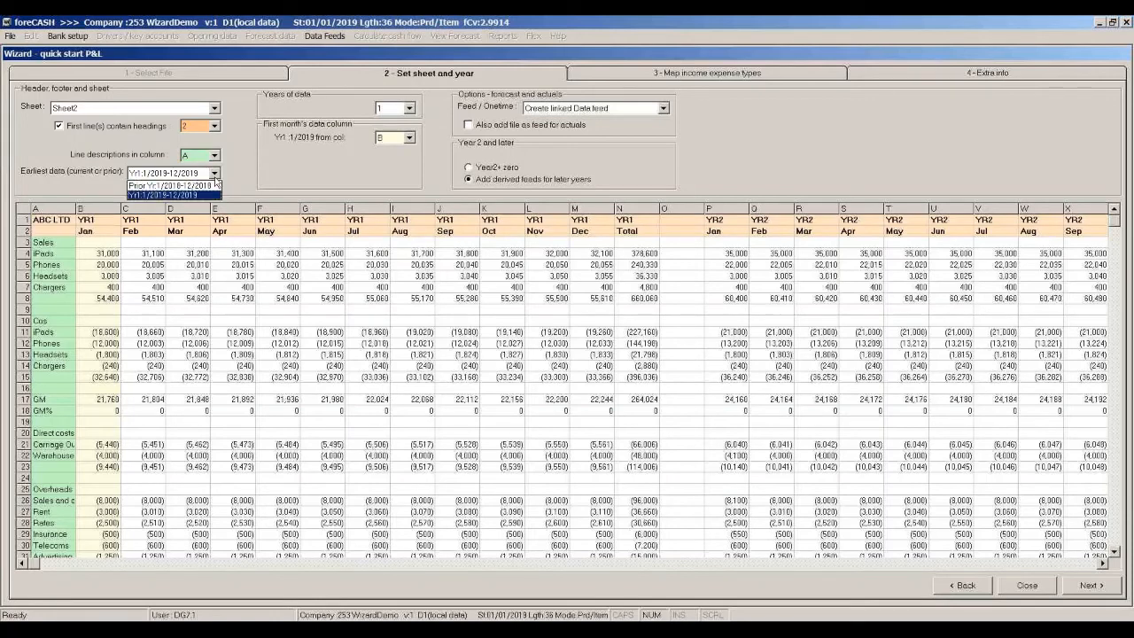
pyautogui.click(200, 194)
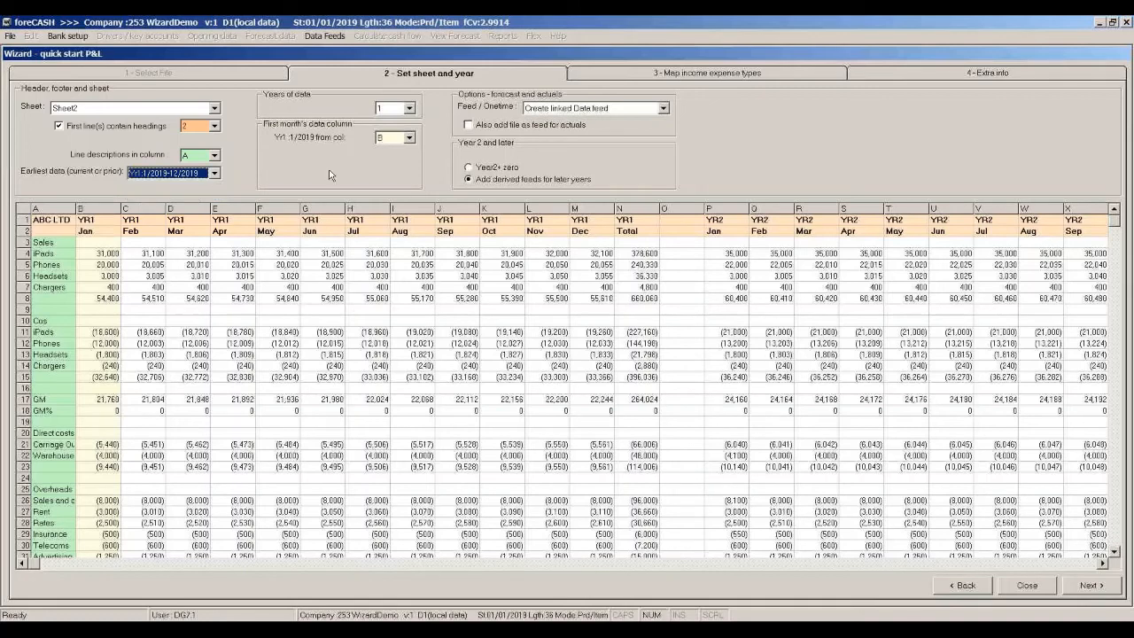
# - Import 2 years of data with Year 2 starting from column P, add the file as feed for actuals, and proceed to income/expense mapping
pyautogui.click(409, 108)
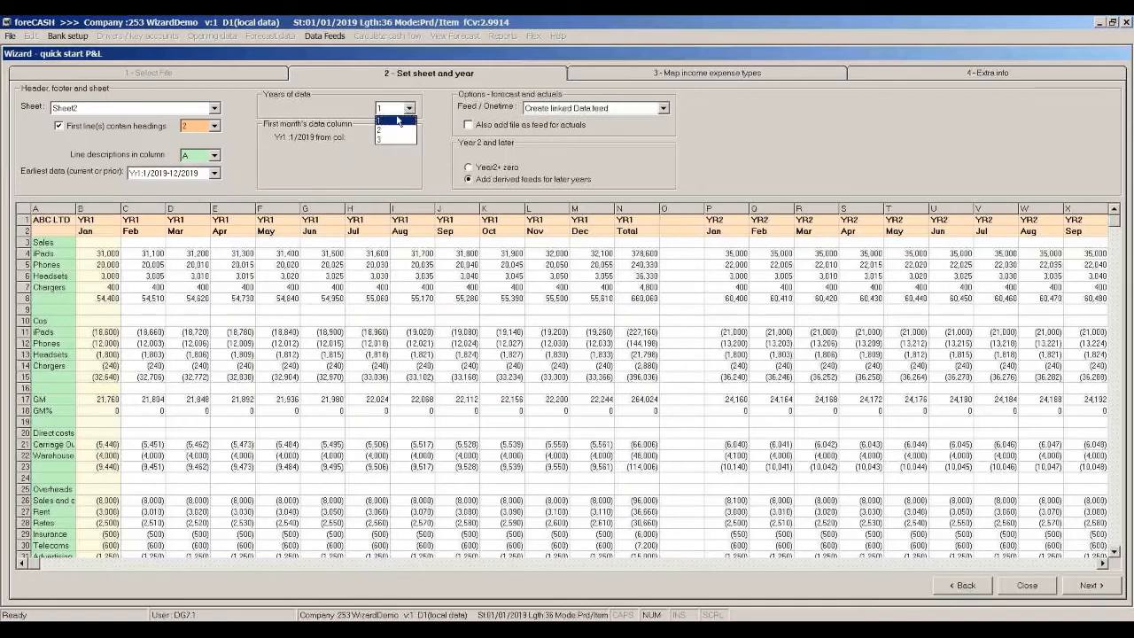
pyautogui.click(389, 130)
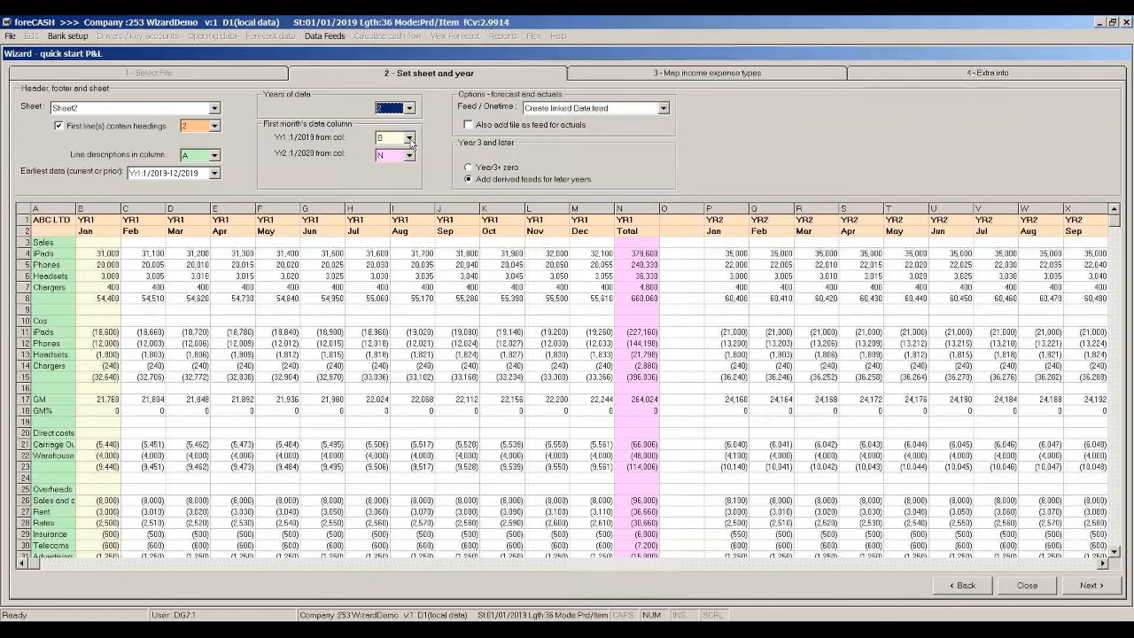
pyautogui.click(410, 155)
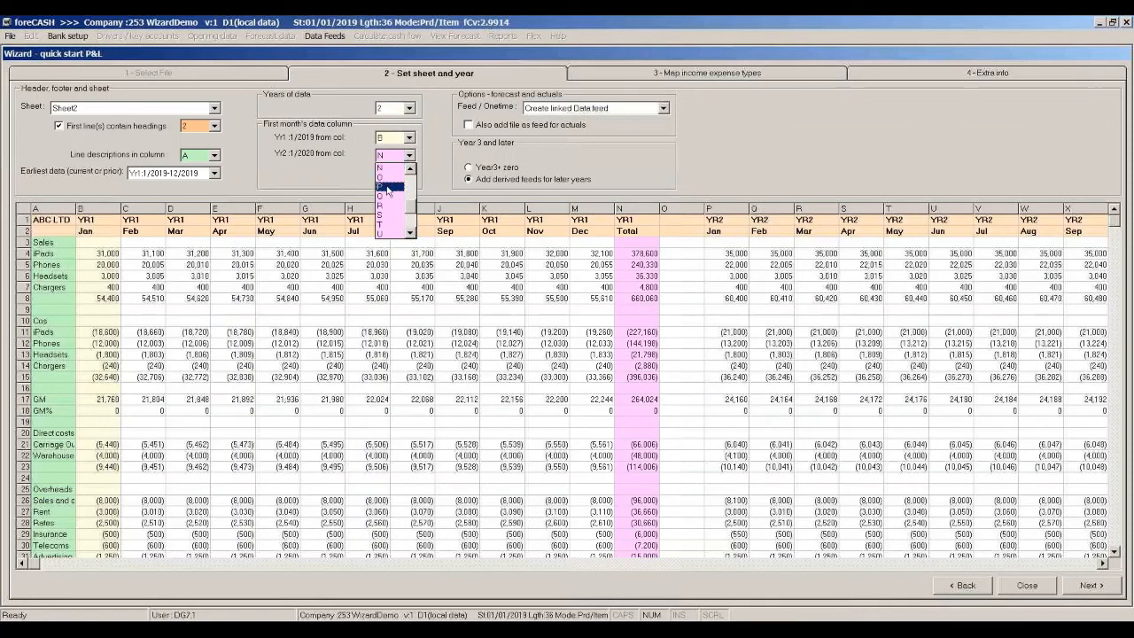
pyautogui.click(387, 187)
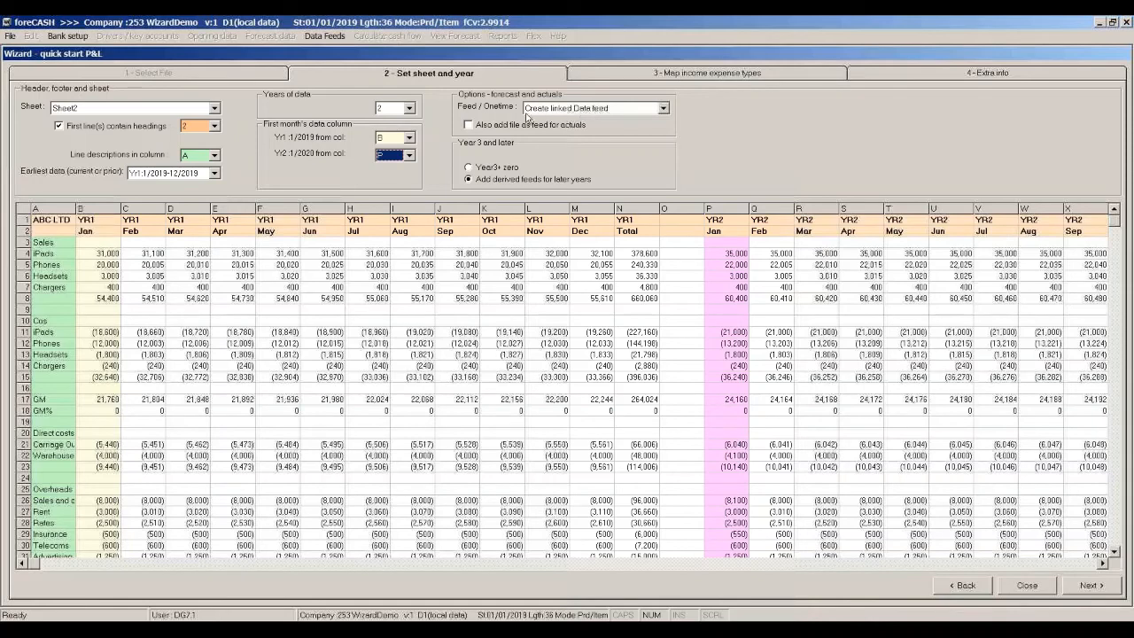
pyautogui.click(469, 125)
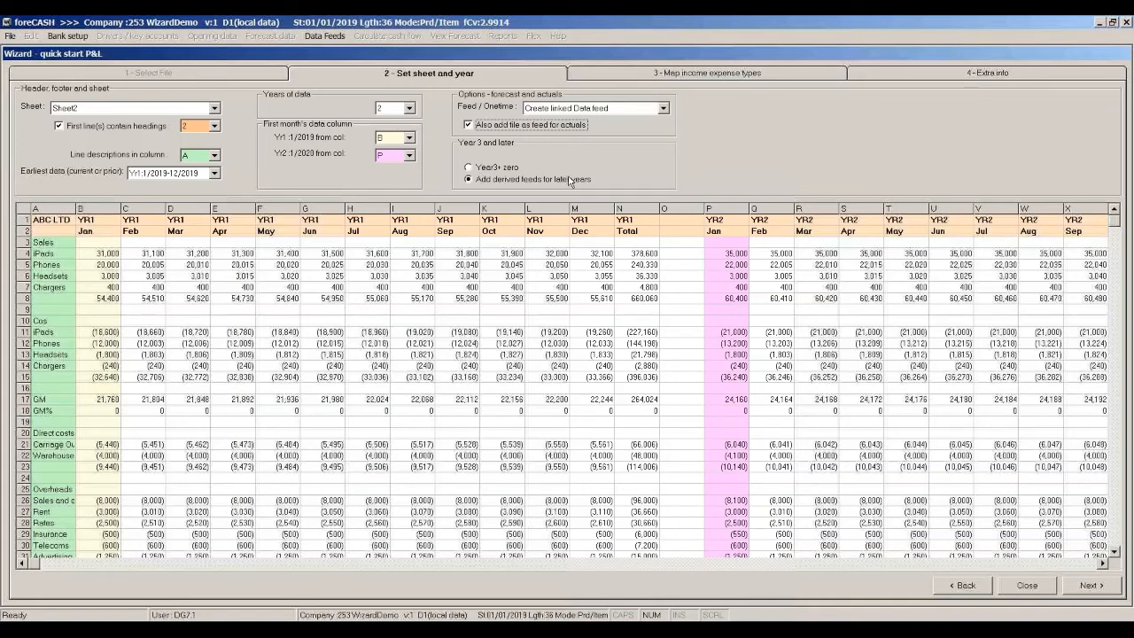
pyautogui.click(1090, 585)
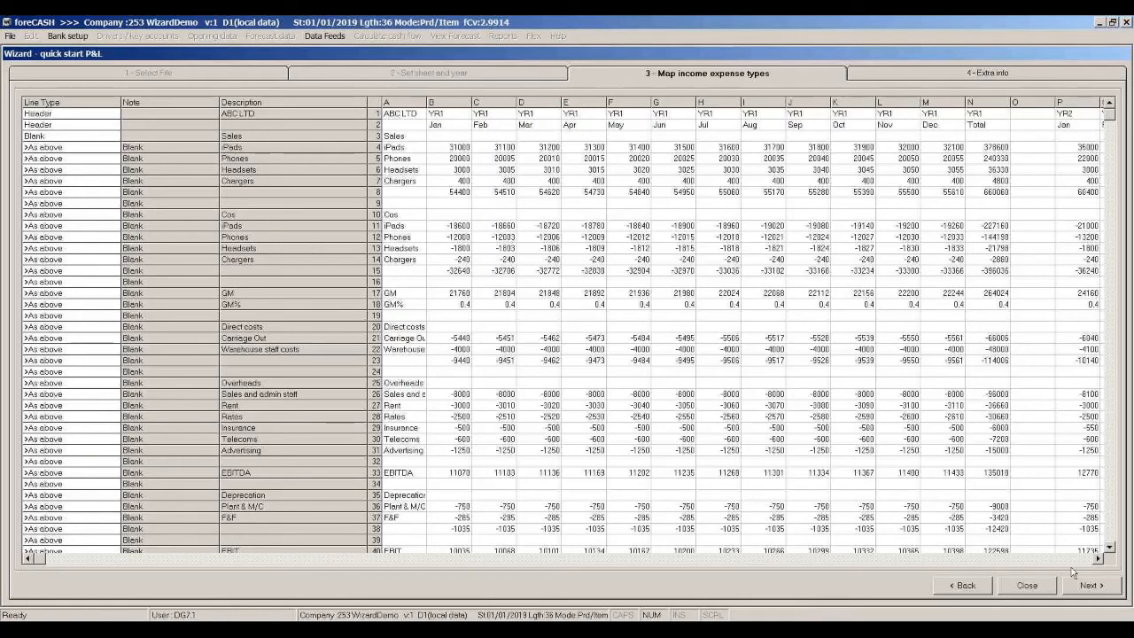
# - Map the sales product lines starting at iPads in row 4 to the Sales line type
pyautogui.click(969, 484)
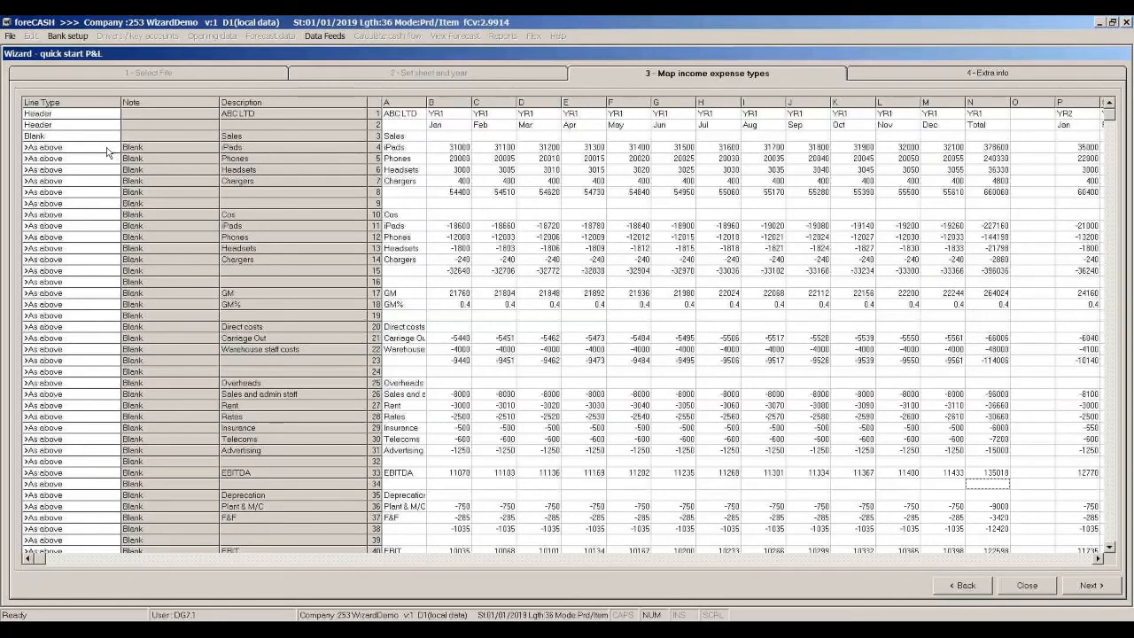
pyautogui.click(109, 152)
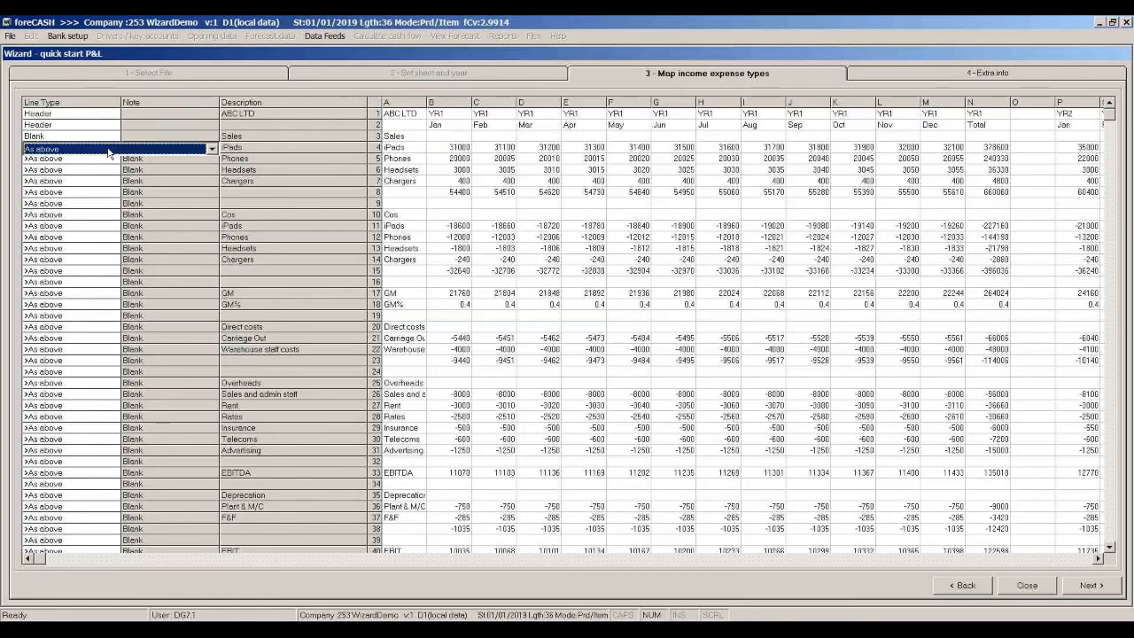
pyautogui.click(195, 149)
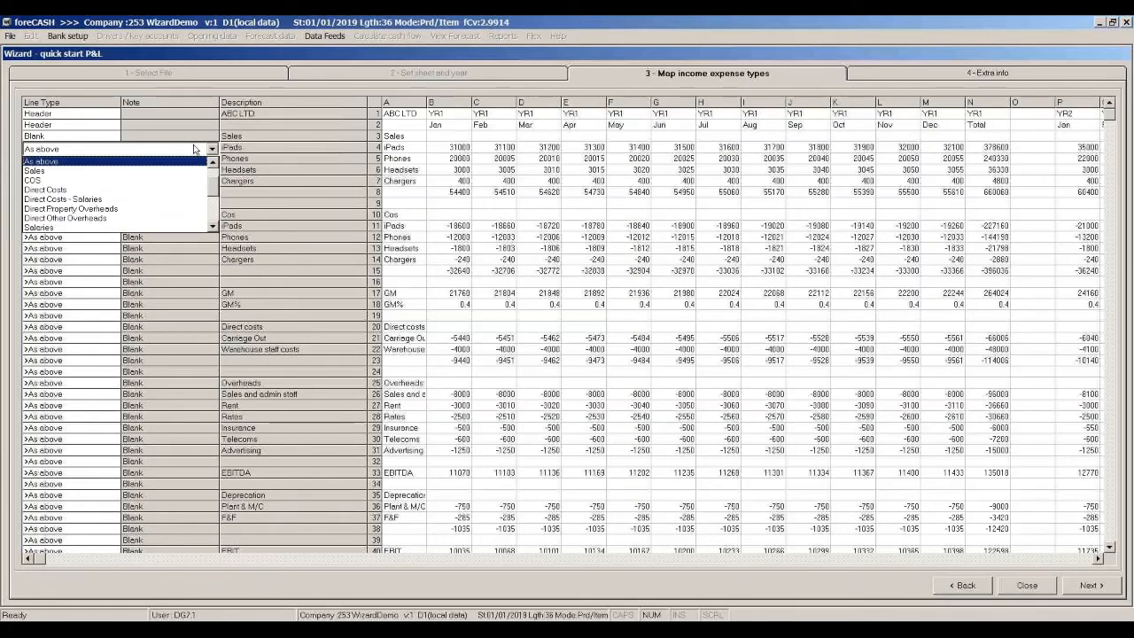
pyautogui.click(120, 171)
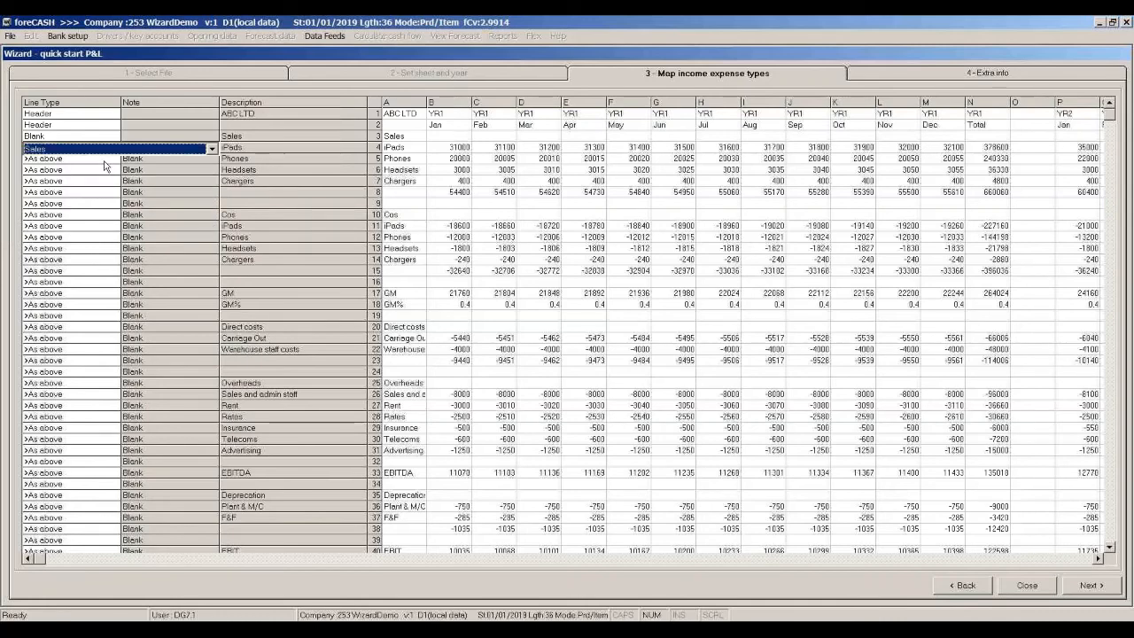
pyautogui.click(100, 160)
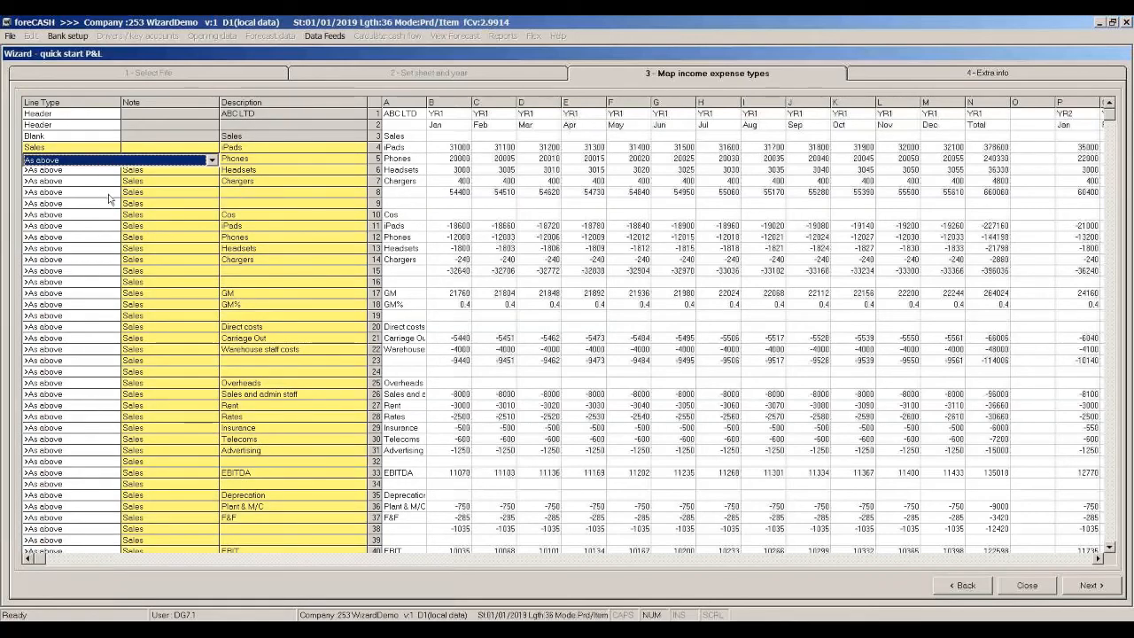
# - Set the sales total in row 8 to Sub - T and the empty row 9 to Blank
pyautogui.click(109, 194)
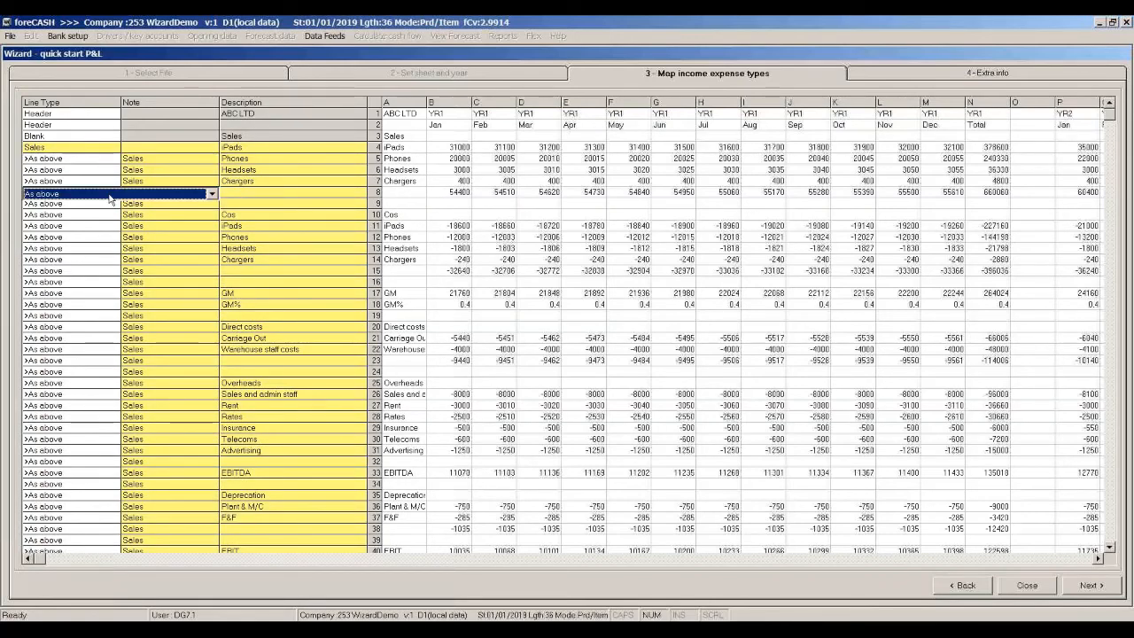
pyautogui.press('s')
pyautogui.press('s')
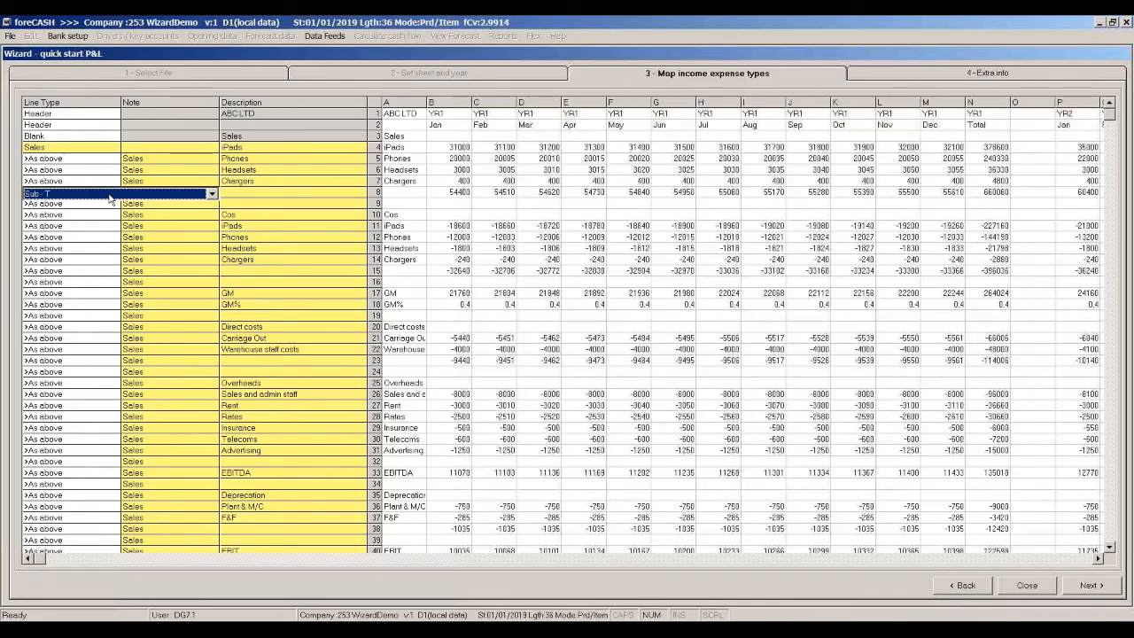
pyautogui.press('Return')
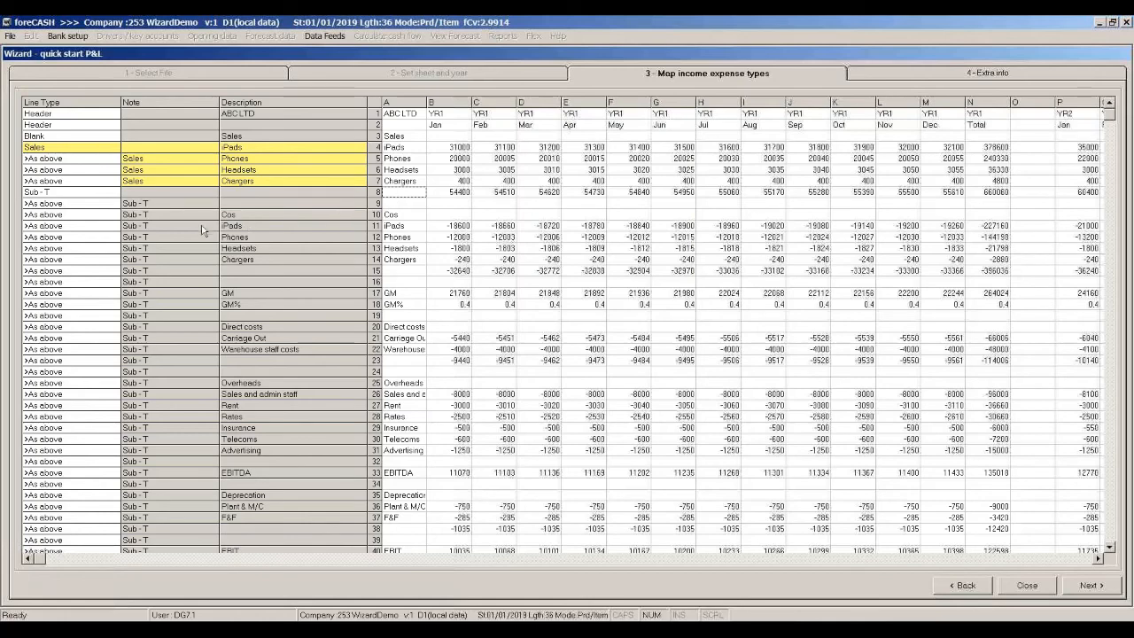
pyautogui.click(52, 205)
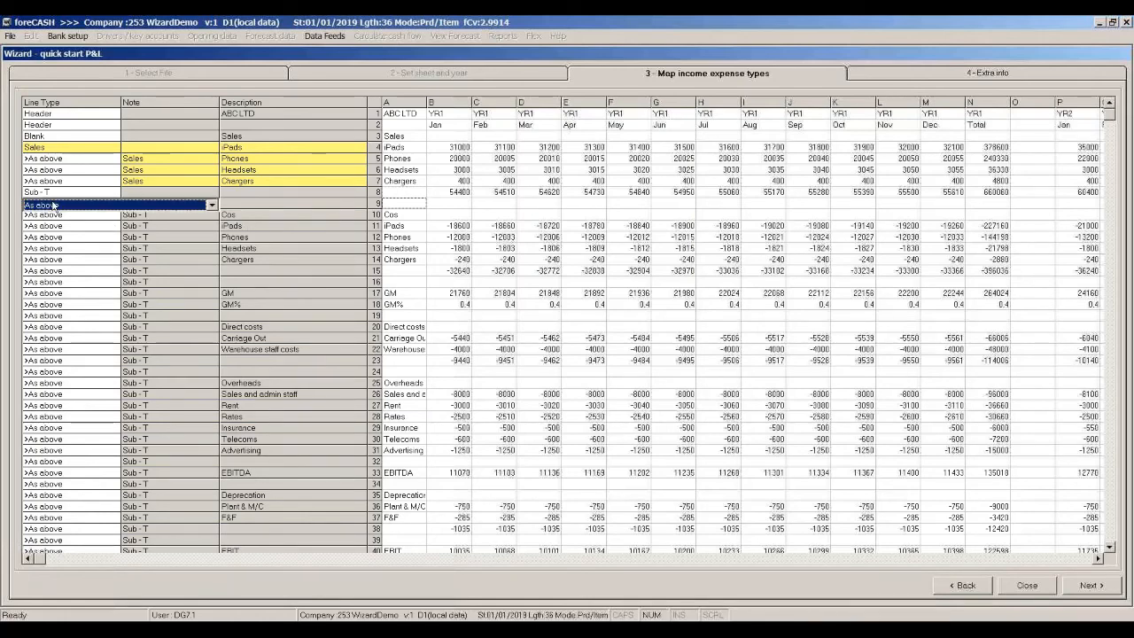
pyautogui.press('Return')
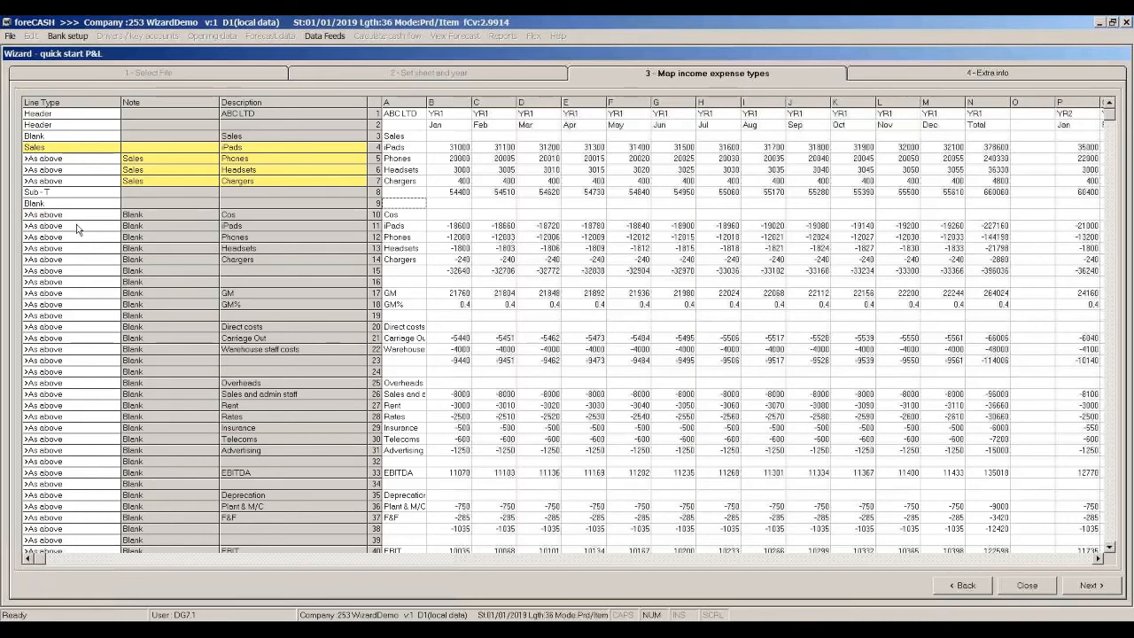
# - Map the cost-of-sales lines from iPads in row 11 to COS, and set the total in row 15 to Sub - T
pyautogui.click(77, 228)
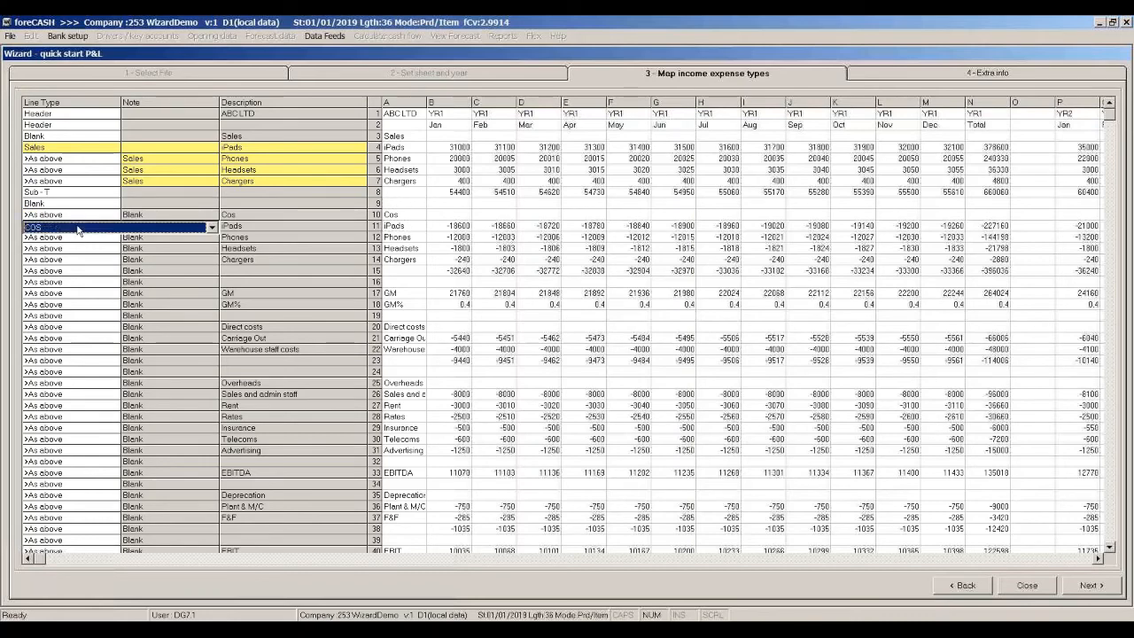
pyautogui.click(77, 271)
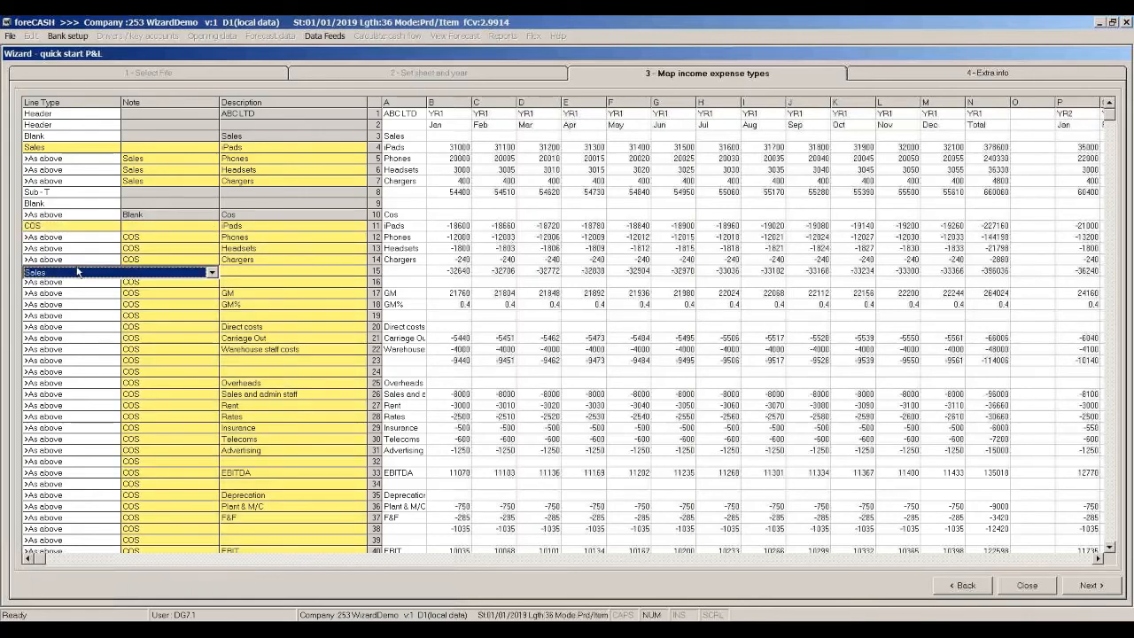
pyautogui.press('Return')
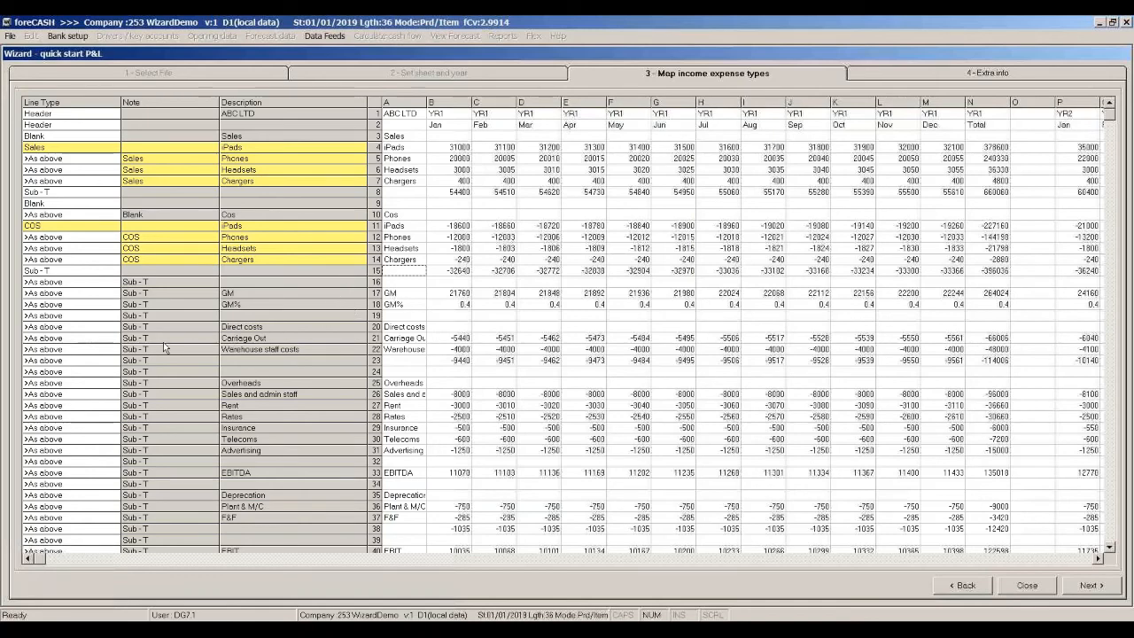
# - Map the lines from Carriage Out in row 21 to Direct Costs, and set the total in row 23 to Blank
pyautogui.click(86, 340)
pyautogui.press('d')
pyautogui.press('Tab')
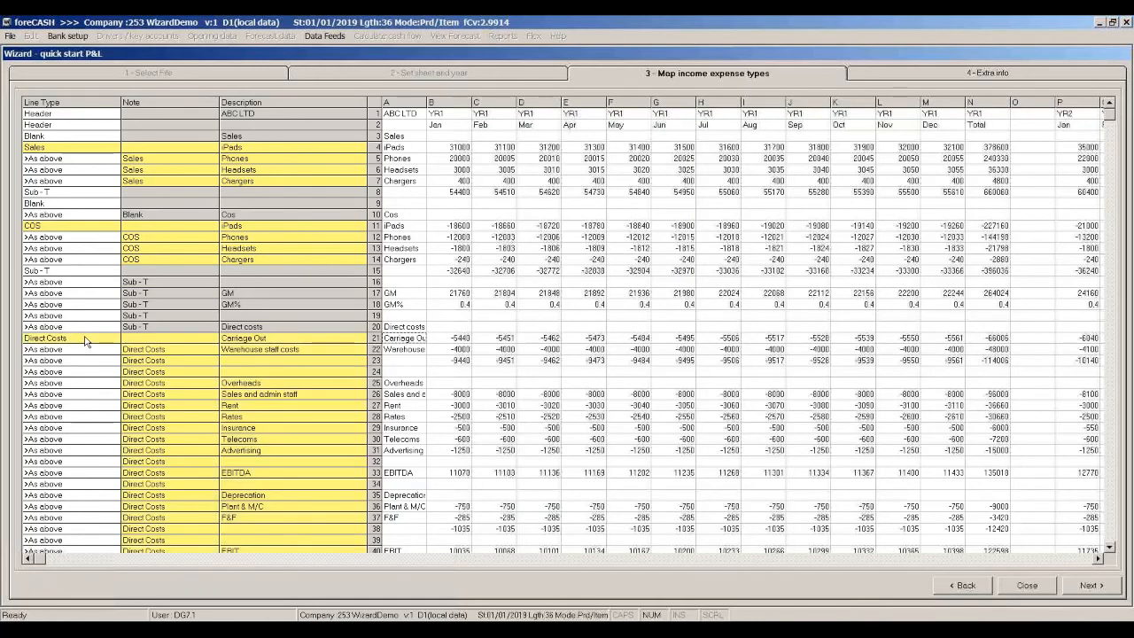
pyautogui.click(76, 366)
pyautogui.press('b')
pyautogui.press('Return')
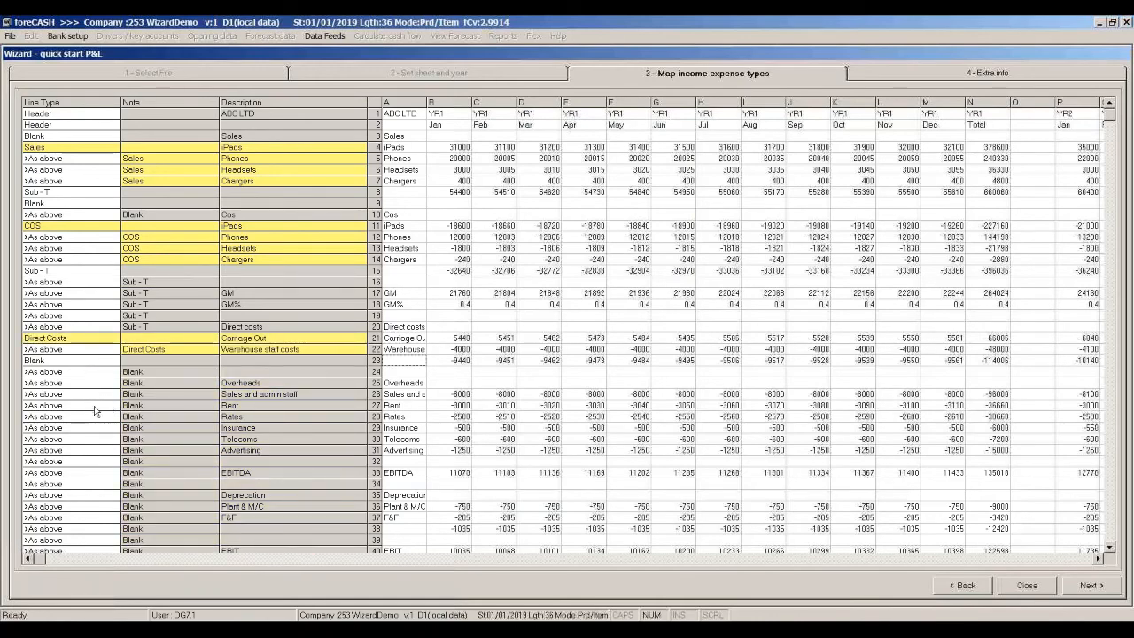
# - Map Sales and admin staff in row 26 to Salaries, and the lines from Rent in row 27 to Property
pyautogui.click(67, 395)
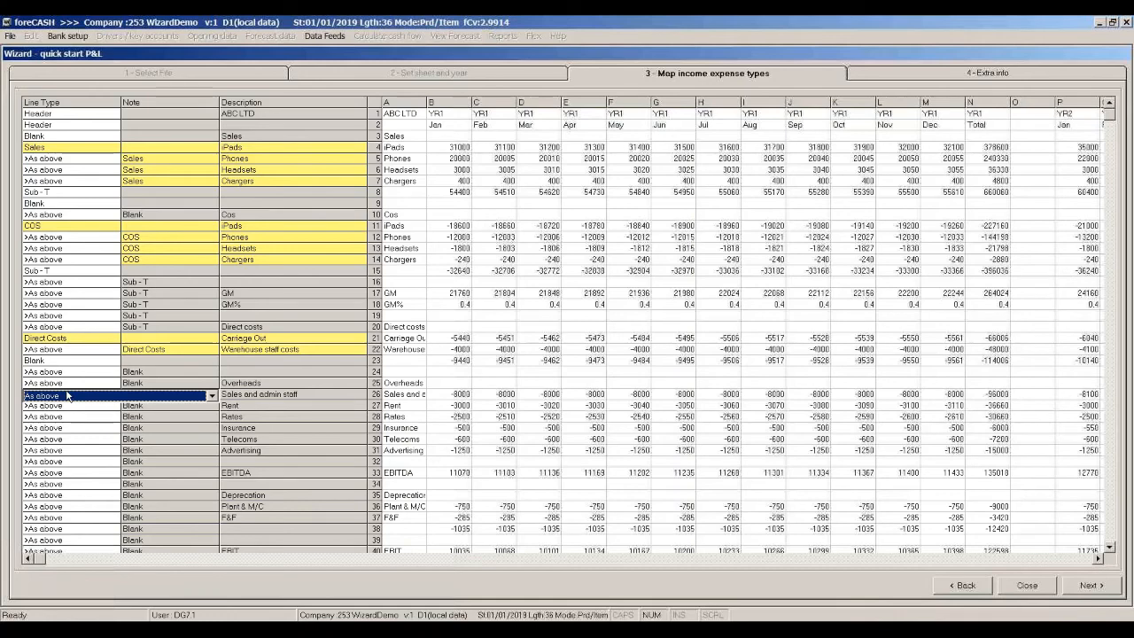
pyautogui.press('s')
pyautogui.press('s')
pyautogui.click(53, 406)
pyautogui.press('p')
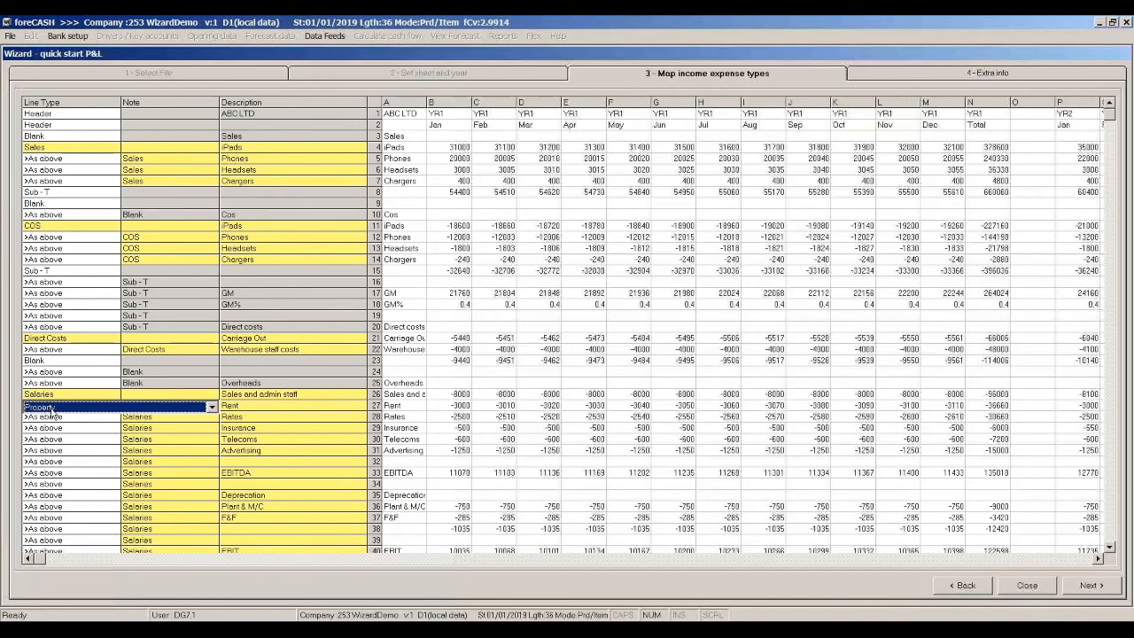
# - Map the lines from Insurance in row 29 to Other Overheads, and set row 32 to Blank
pyautogui.click(60, 429)
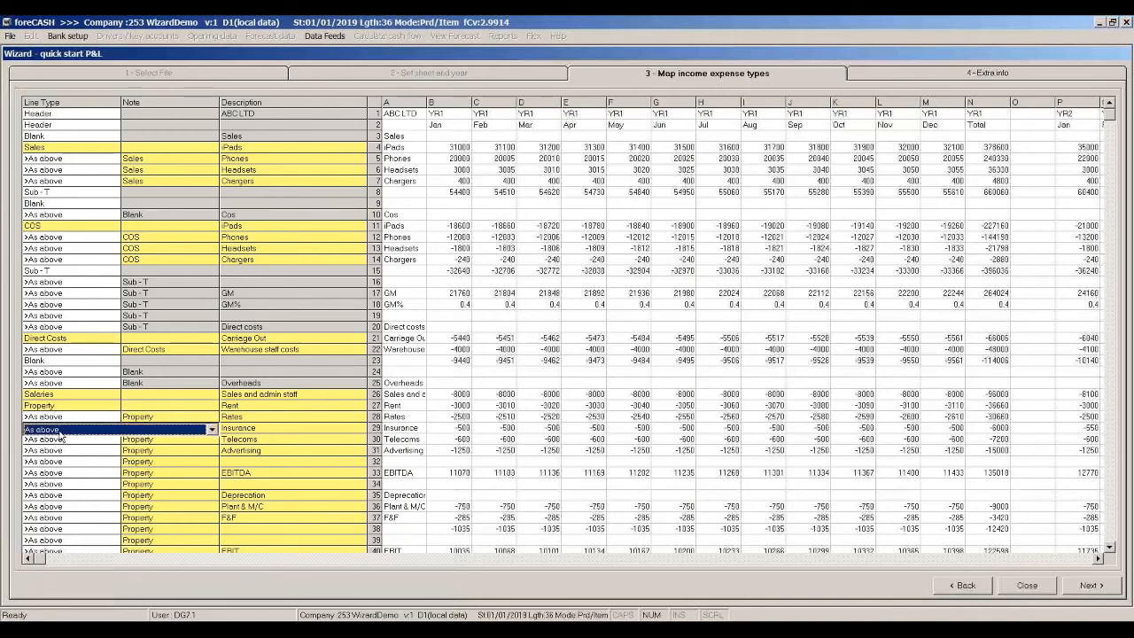
pyautogui.press('o')
pyautogui.click(62, 439)
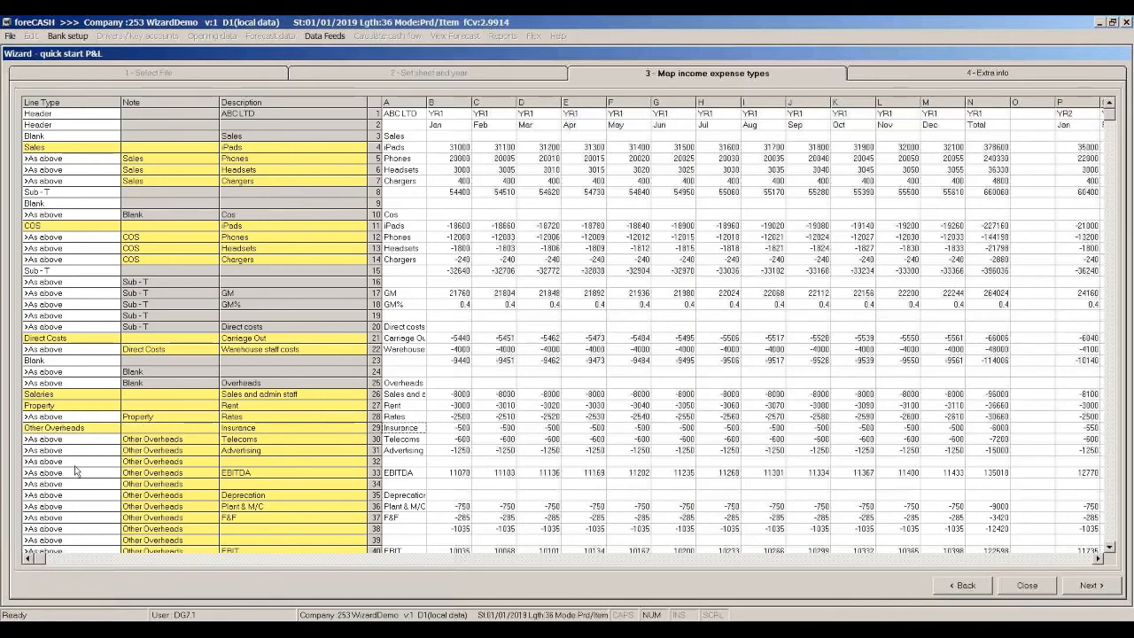
pyautogui.click(75, 464)
pyautogui.press('b')
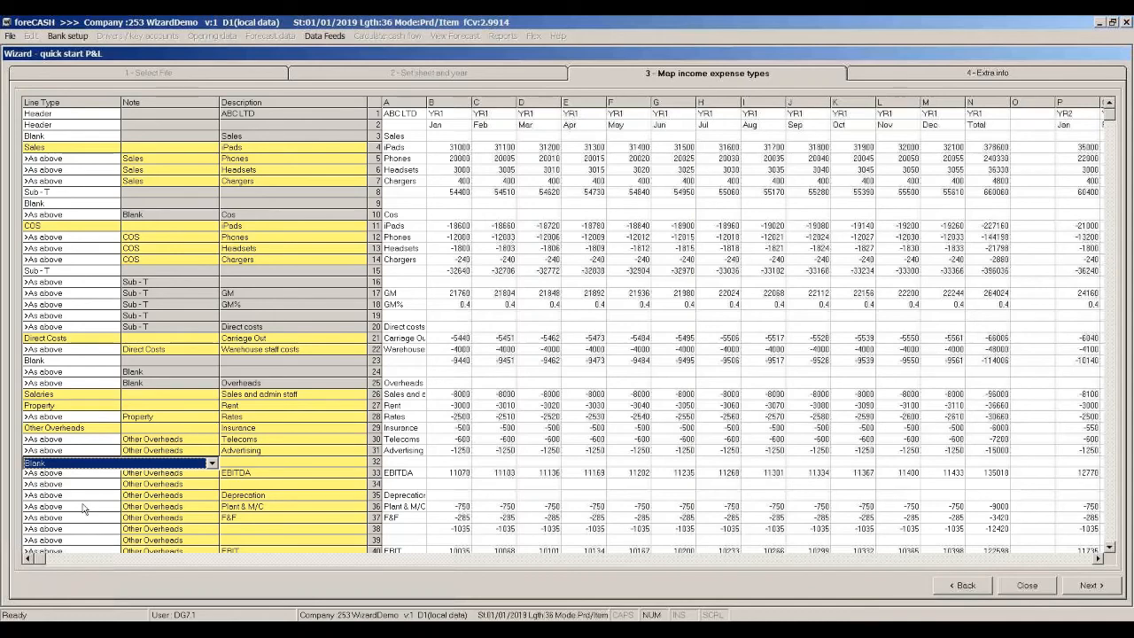
# - Map the lines from Plant & M/C in row 36 to Depreciation - other costs, and set row 38 to Blank
pyautogui.click(83, 507)
pyautogui.press('d')
pyautogui.press('d')
pyautogui.press('d')
pyautogui.press('d')
pyautogui.press('d')
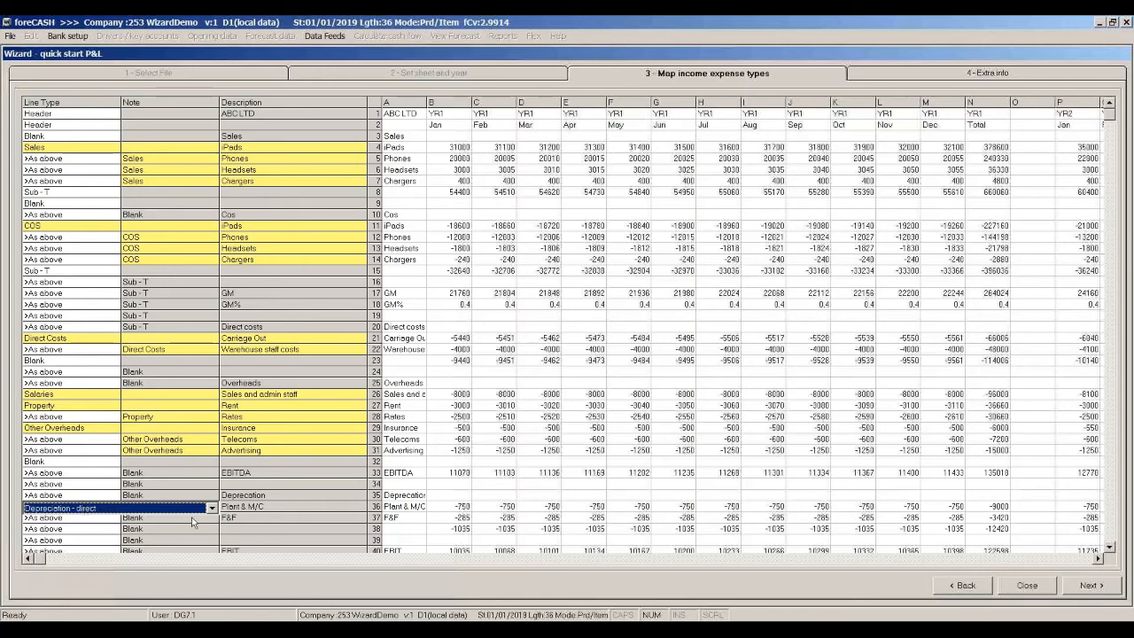
pyautogui.click(212, 509)
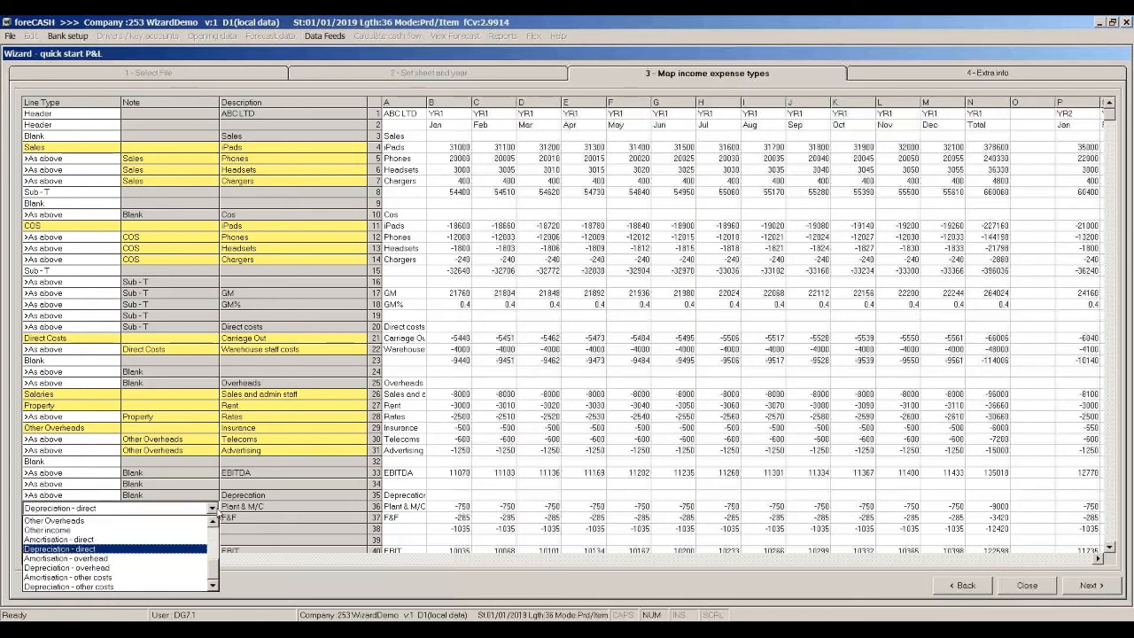
pyautogui.click(105, 587)
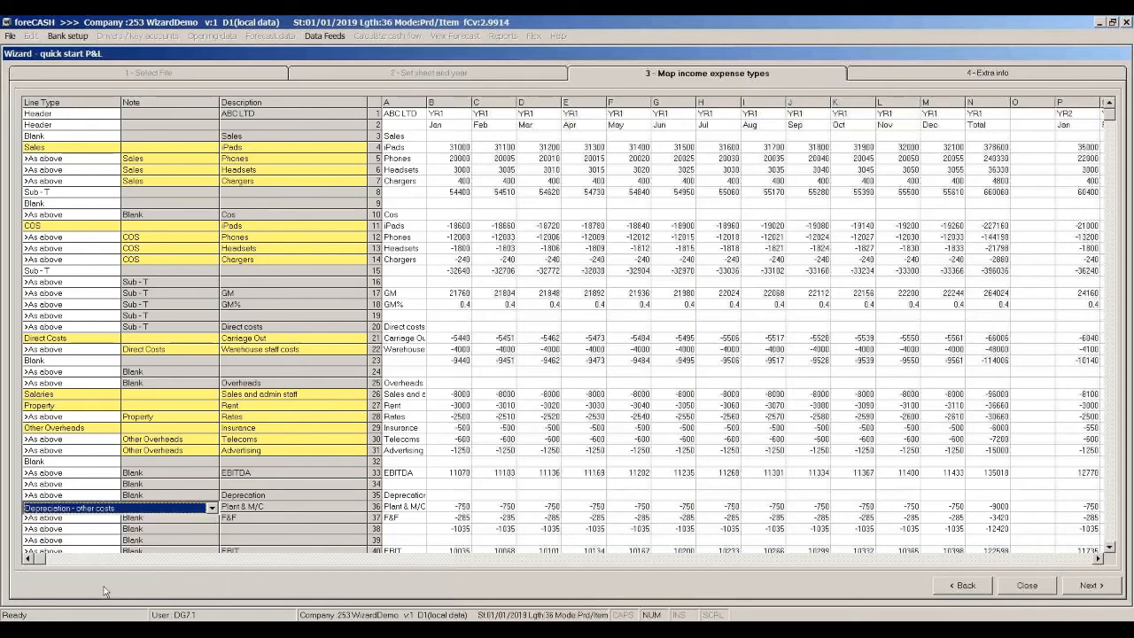
pyautogui.click(101, 530)
pyautogui.press('b')
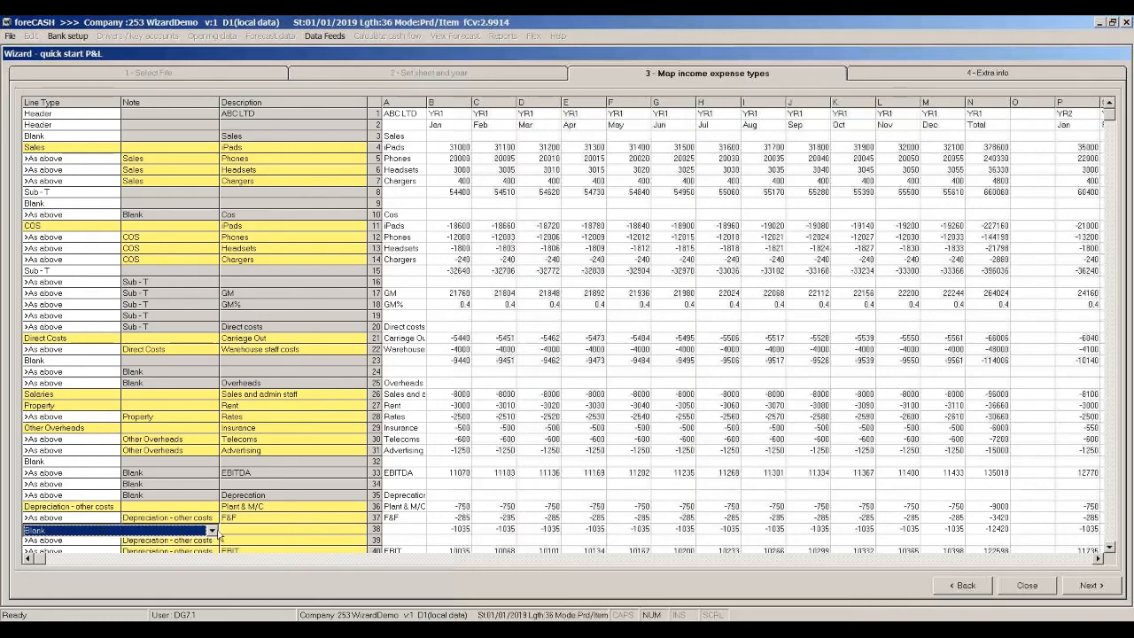
pyautogui.click(89, 543)
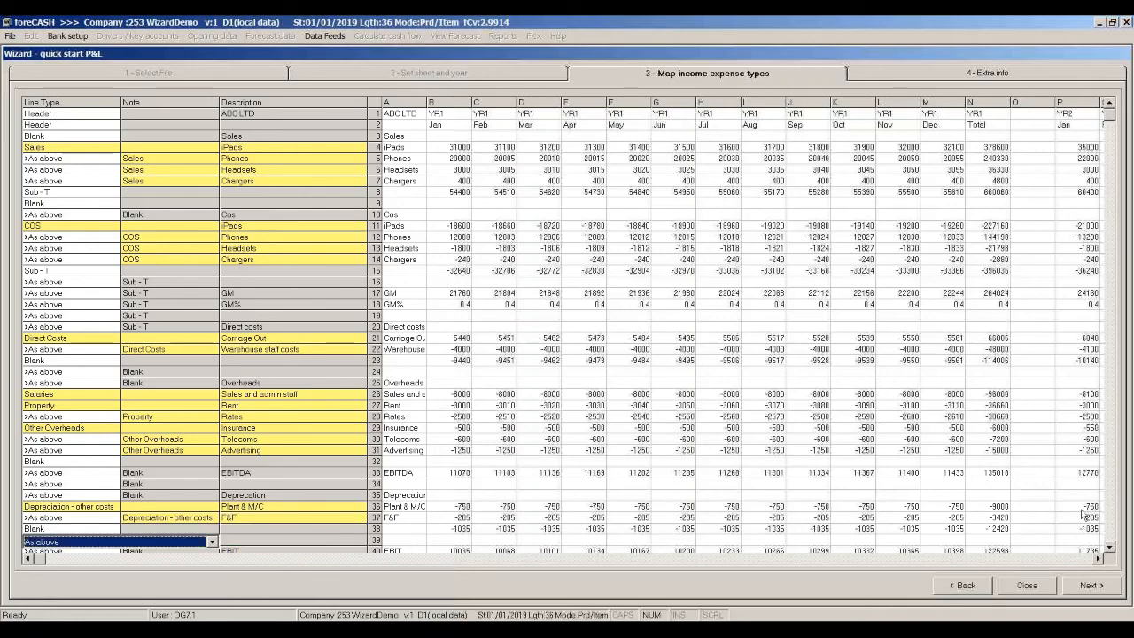
# - Proceed to the extra info, keep the iPads cost of sales linked to (R4)iPads, and build the rows into the forecast
pyautogui.click(1109, 548)
pyautogui.scroll(-4, 1113, 549)
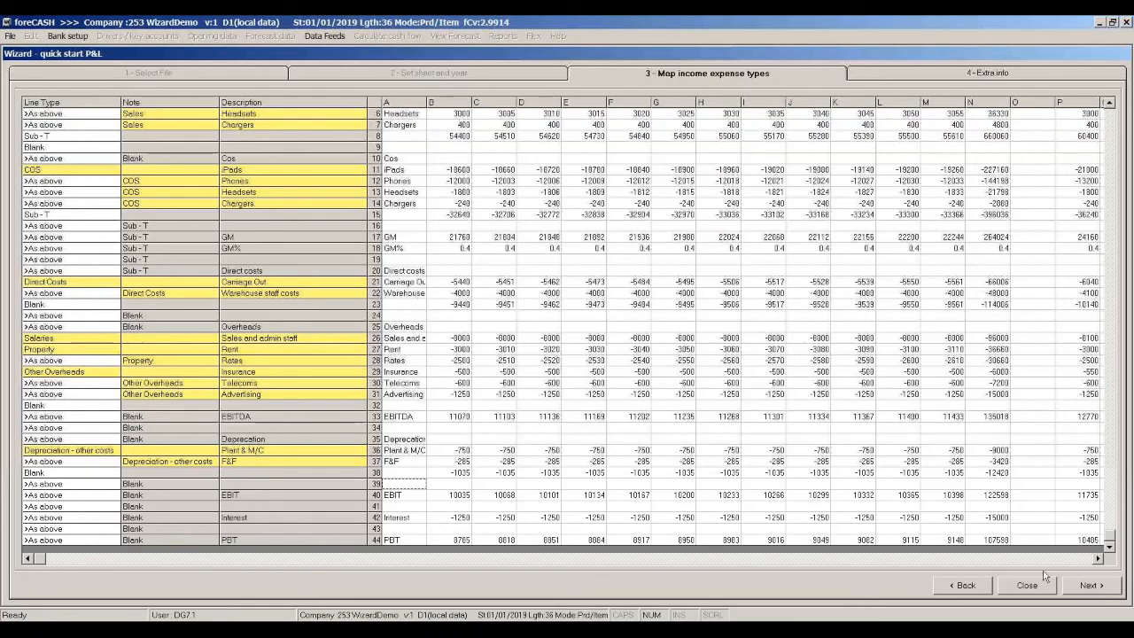
pyautogui.click(1092, 586)
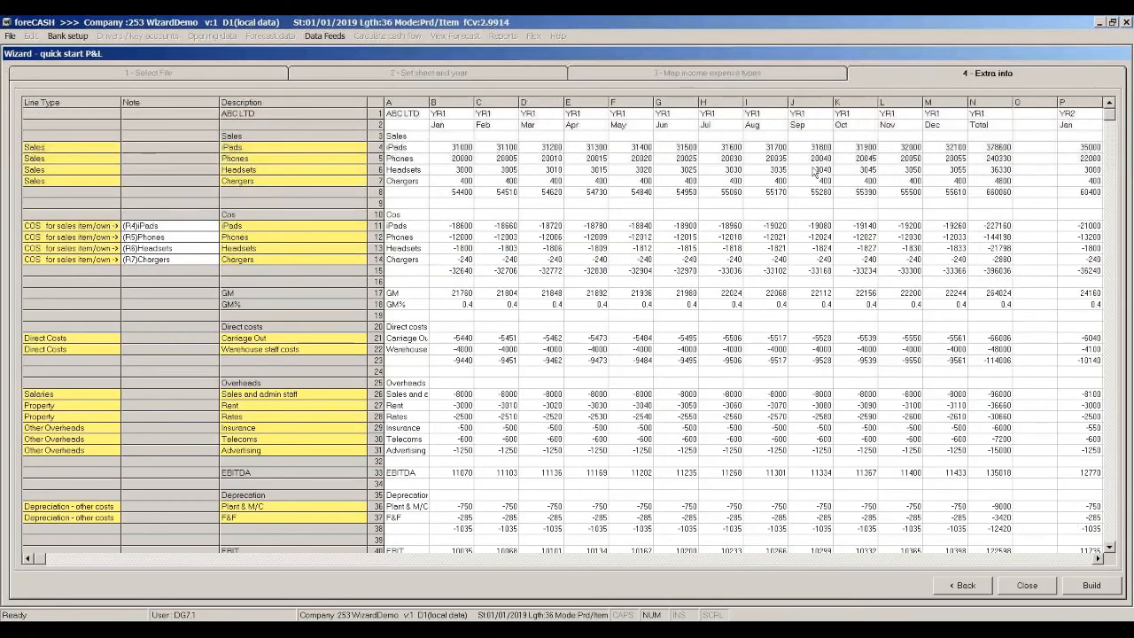
pyautogui.click(208, 227)
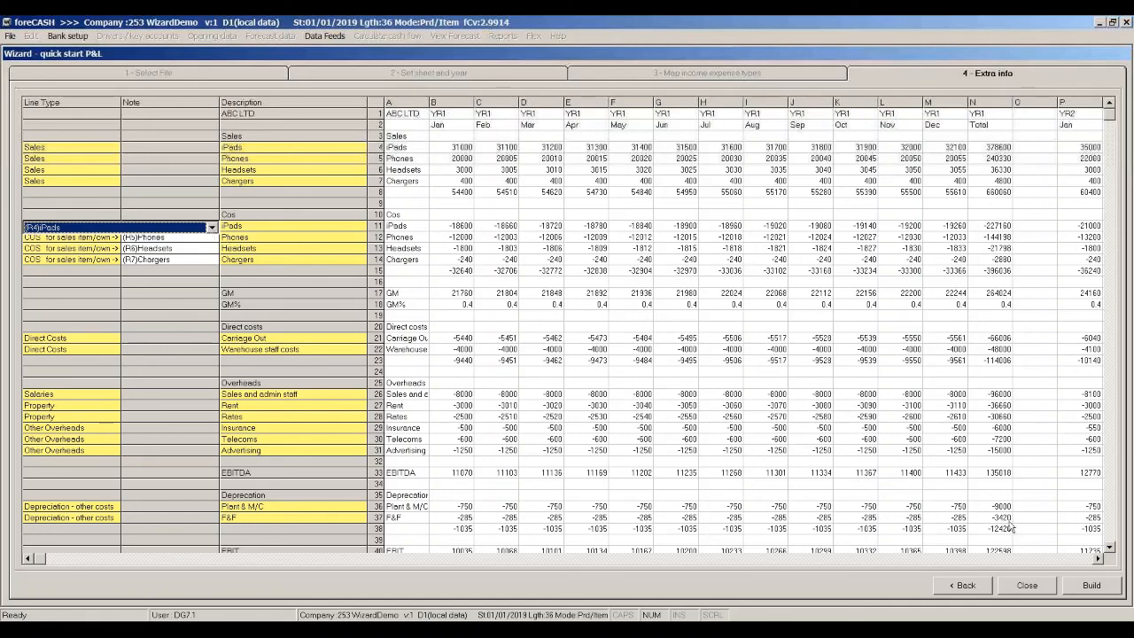
pyautogui.click(1093, 584)
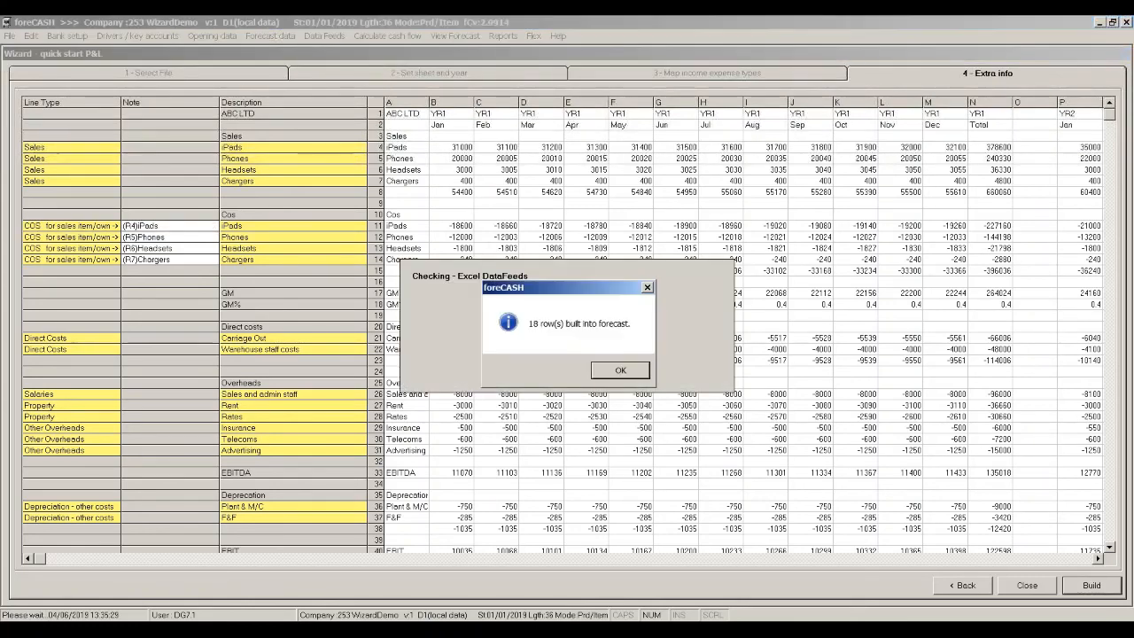
pyautogui.click(623, 371)
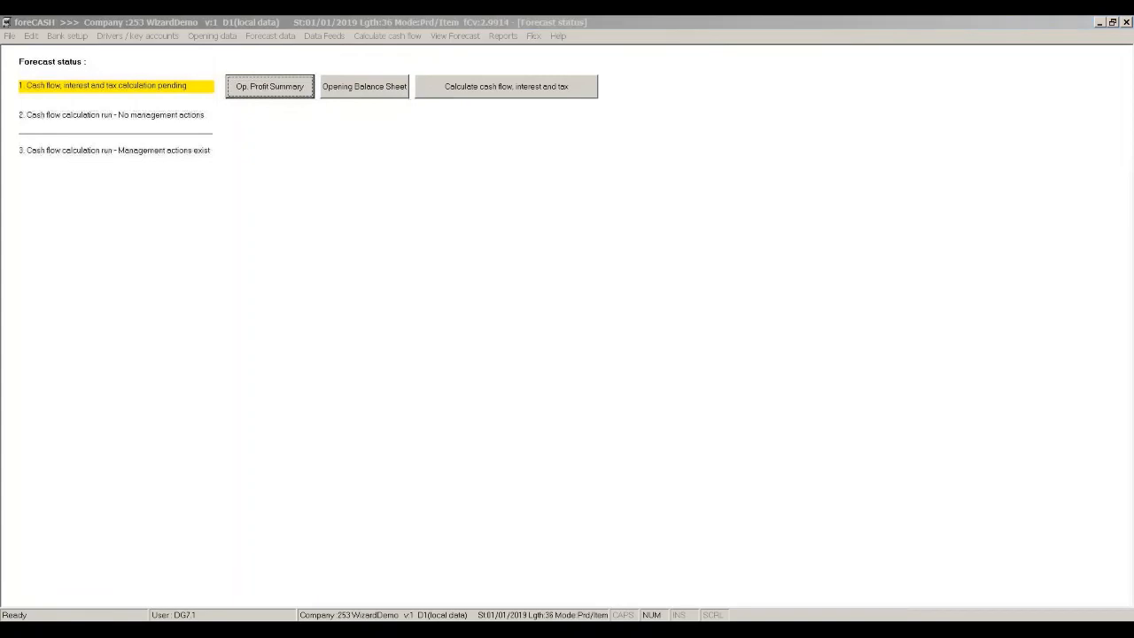
# - View the operating profit summary and export its detail to Excel, enlarging the exported workbook to full screen
pyautogui.click(270, 89)
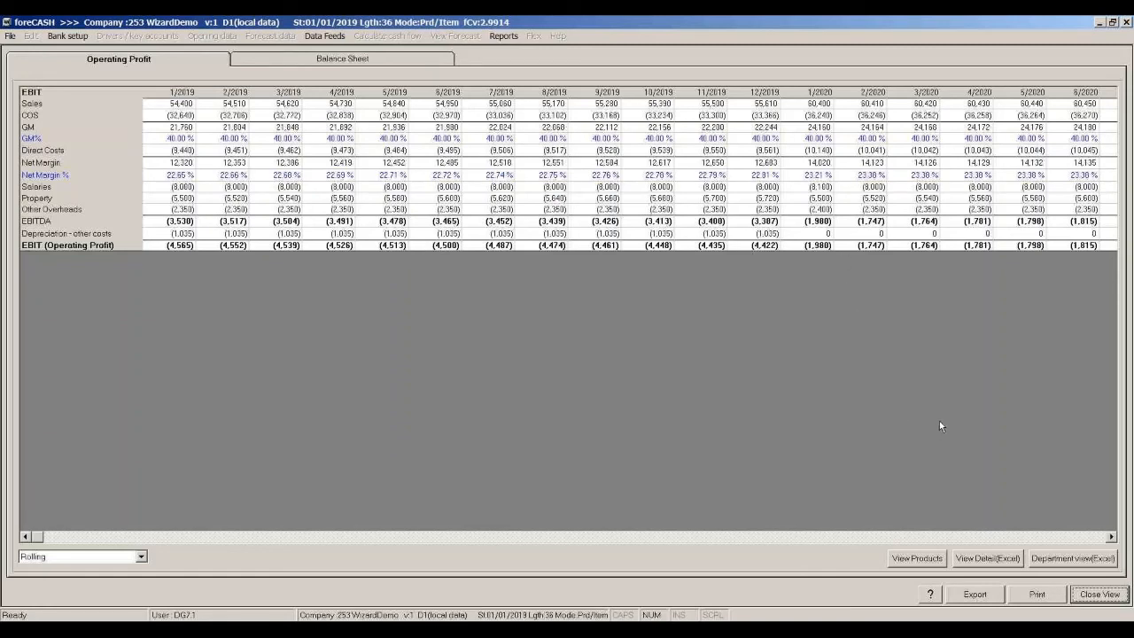
pyautogui.click(975, 562)
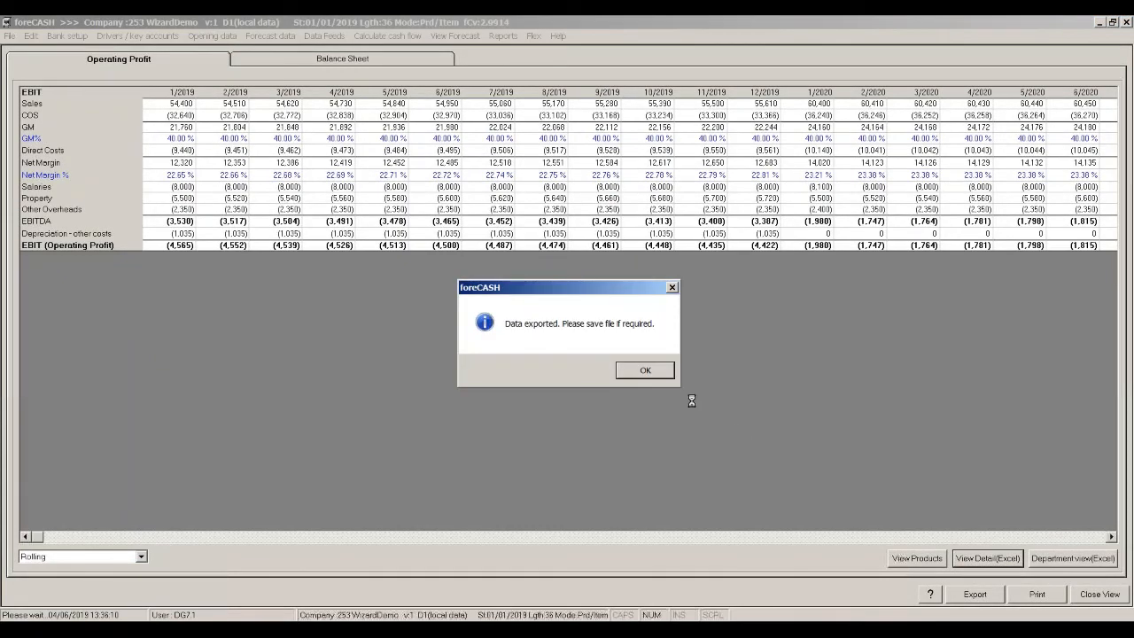
pyautogui.click(650, 372)
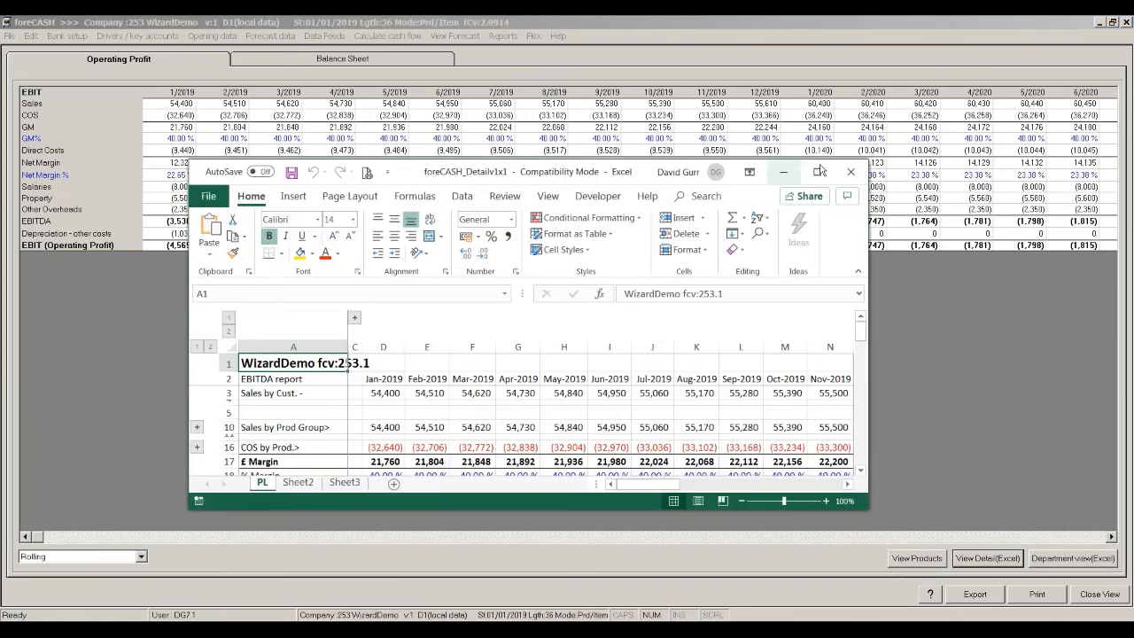
pyautogui.click(817, 171)
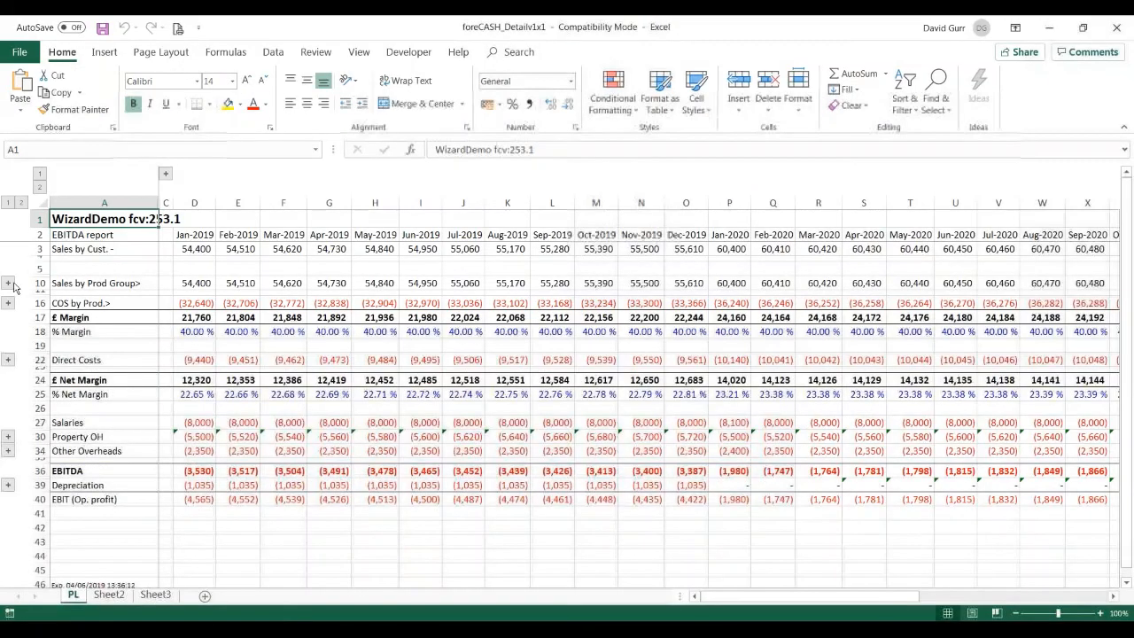
# - Expand the sales, cost of sales, direct costs, property and other overheads groups in the Excel report to examine their imported lines
pyautogui.click(8, 282)
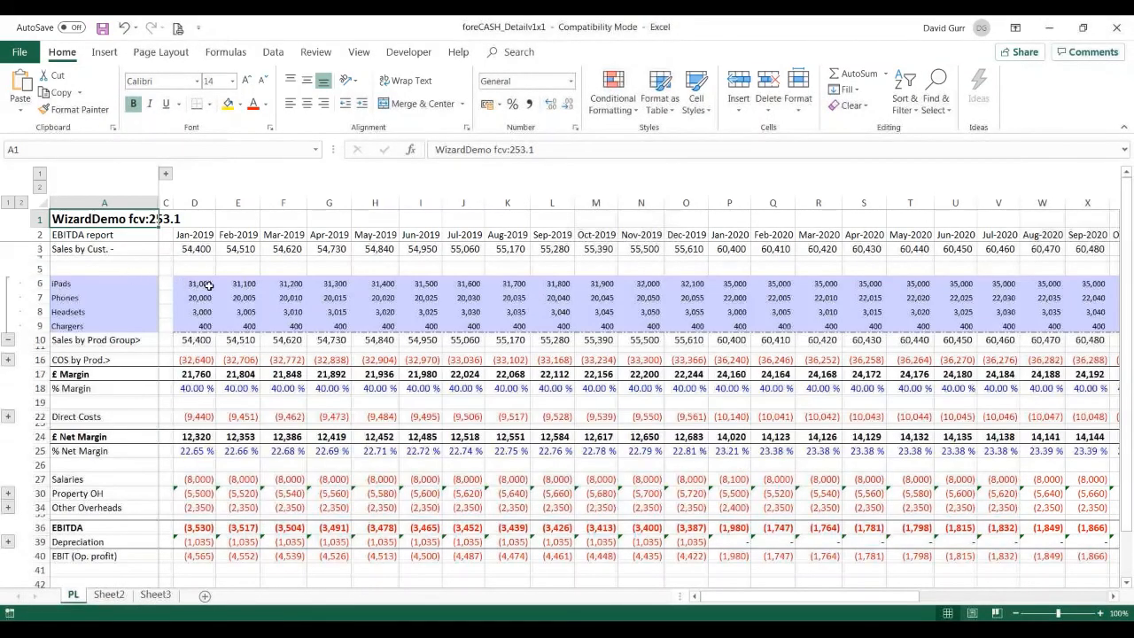
pyautogui.click(8, 360)
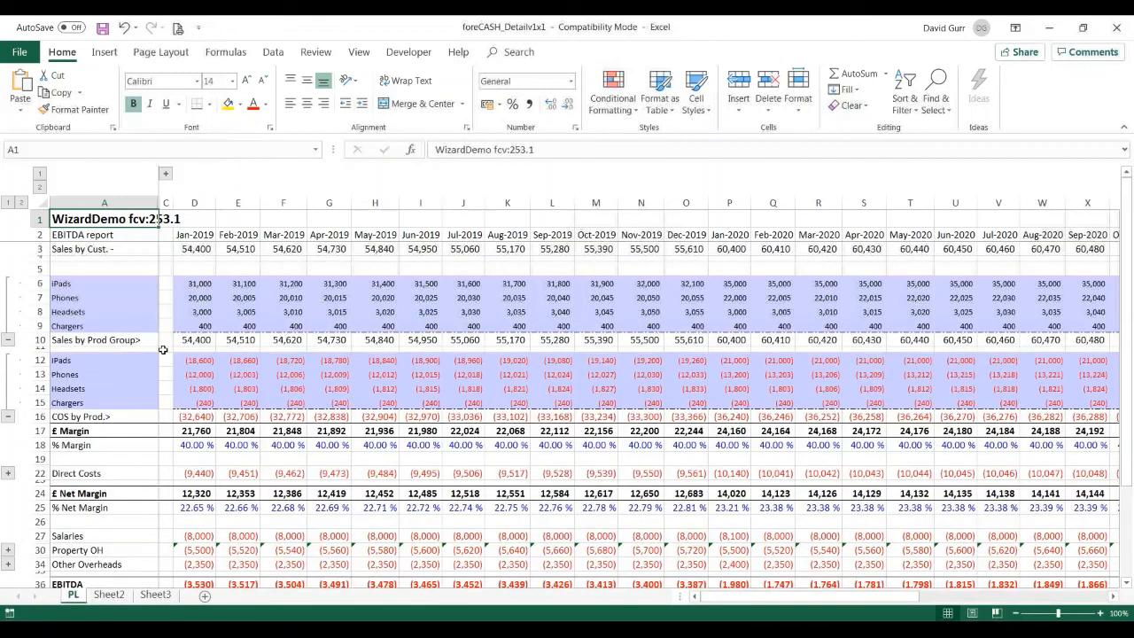
pyautogui.click(8, 473)
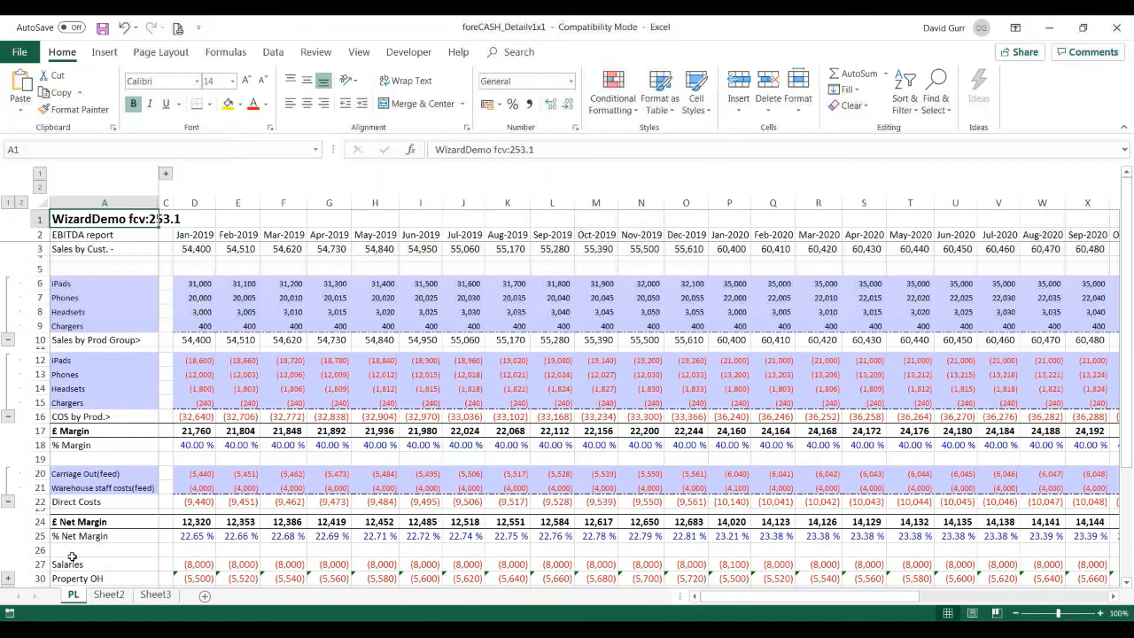
pyautogui.click(1127, 582)
pyautogui.click(1127, 582)
pyautogui.click(1127, 582)
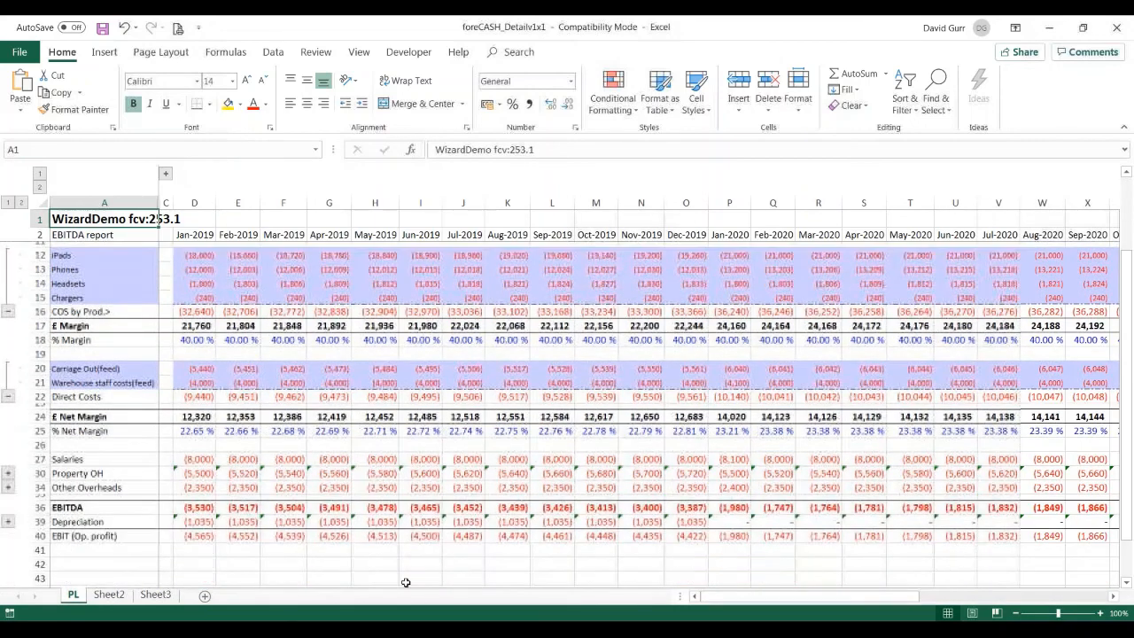
pyautogui.click(8, 474)
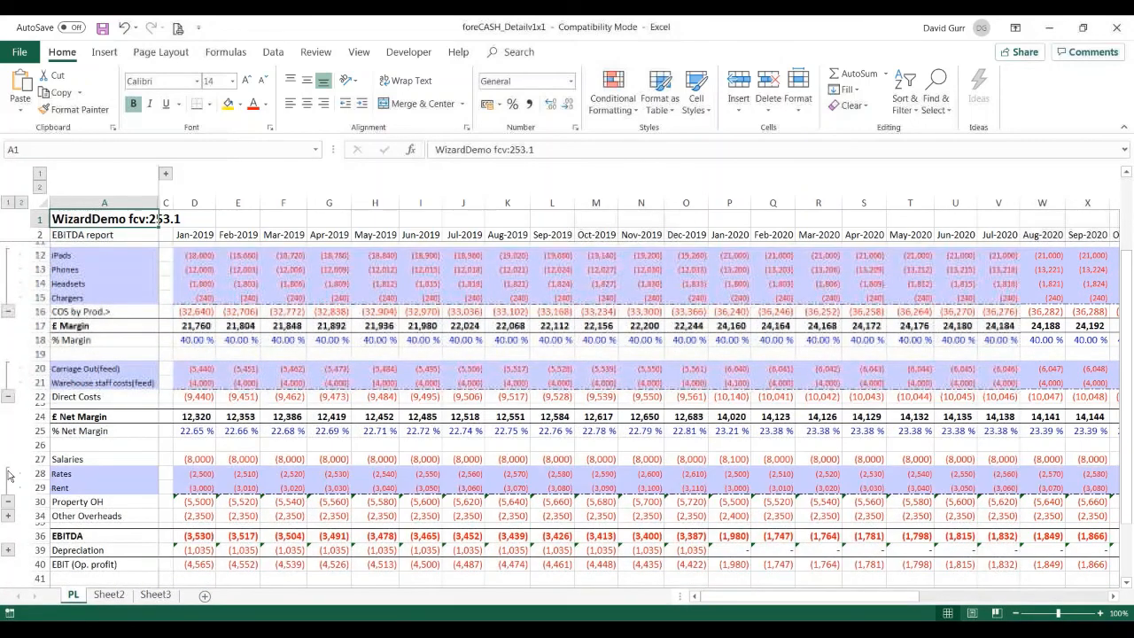
pyautogui.click(8, 516)
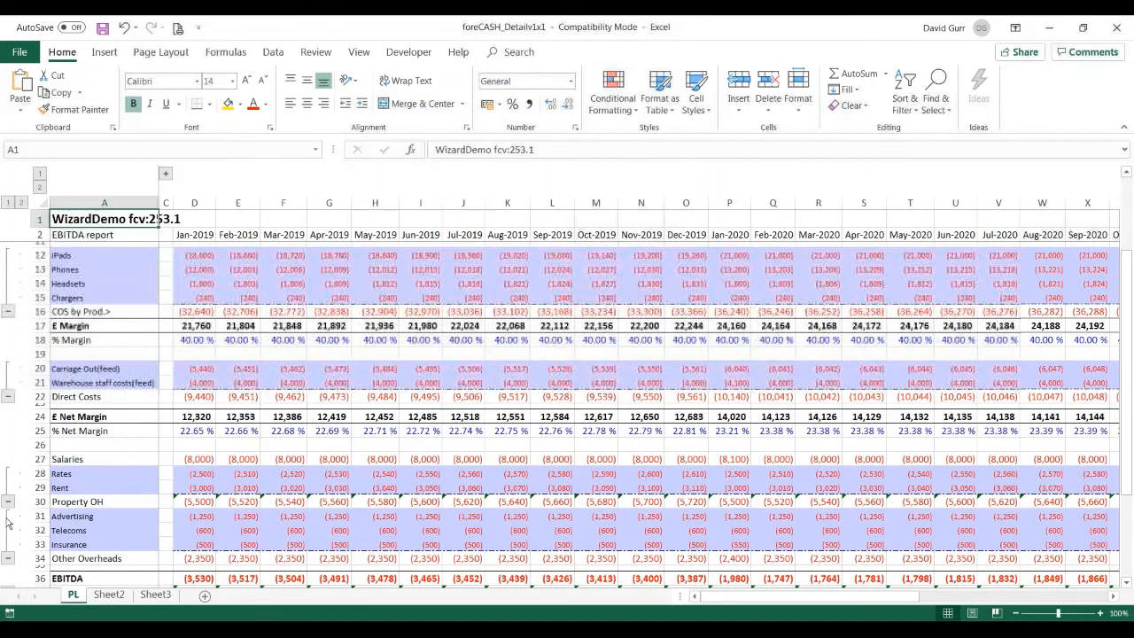